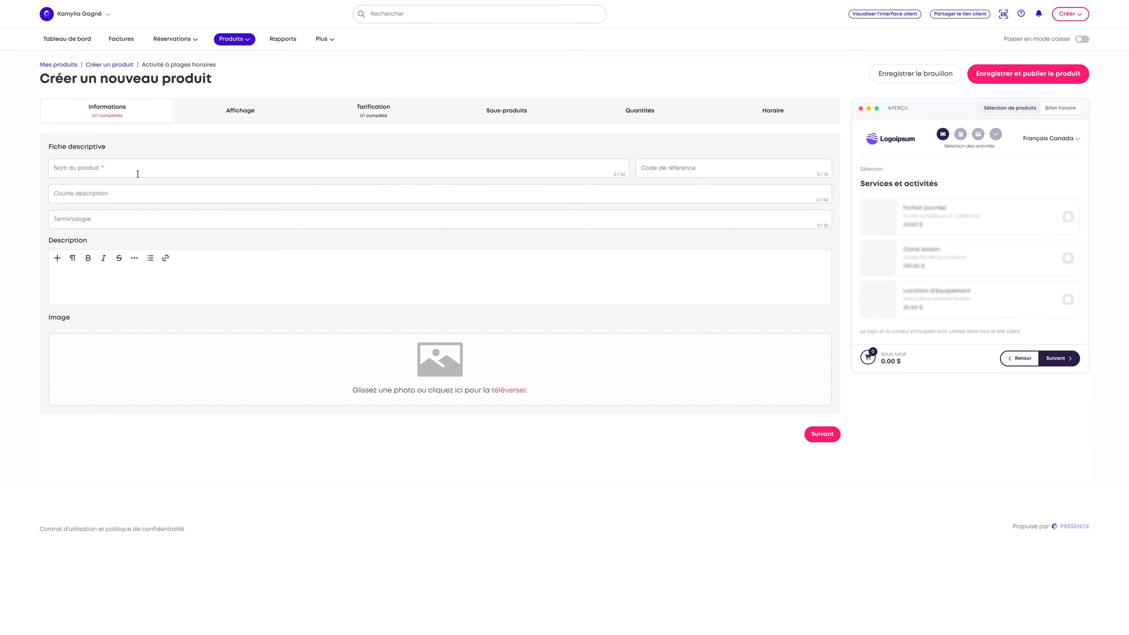
- Name the product "Visite au musée" and give it the reference code 1
{"action": "left_click", "coordinate": [123, 164]}
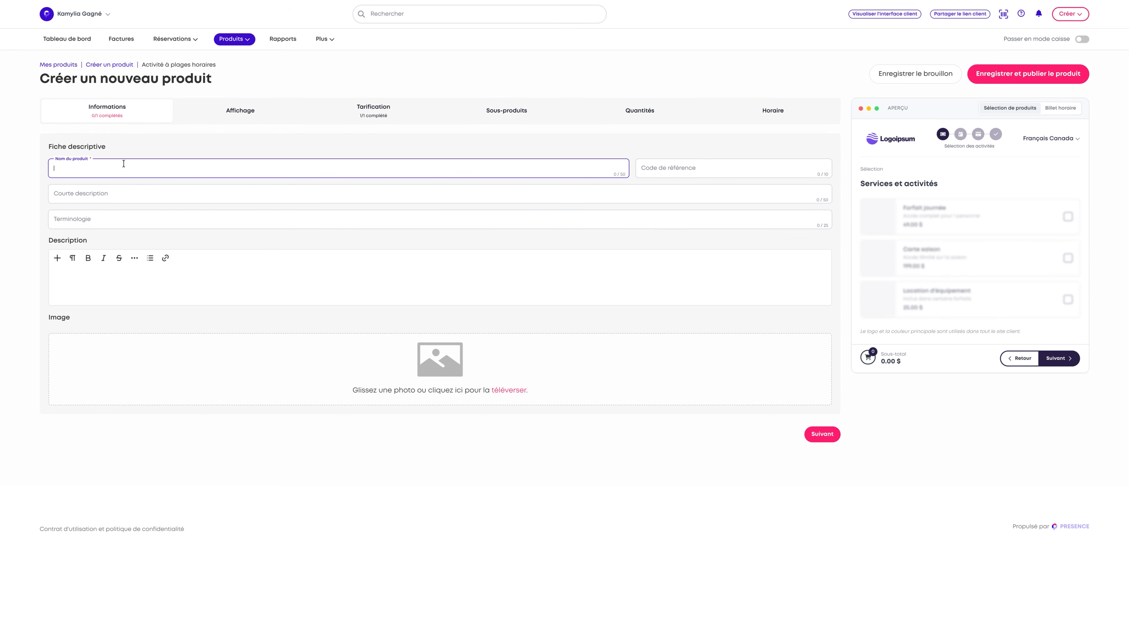
{"action": "type", "text": "Visite au. musée"}
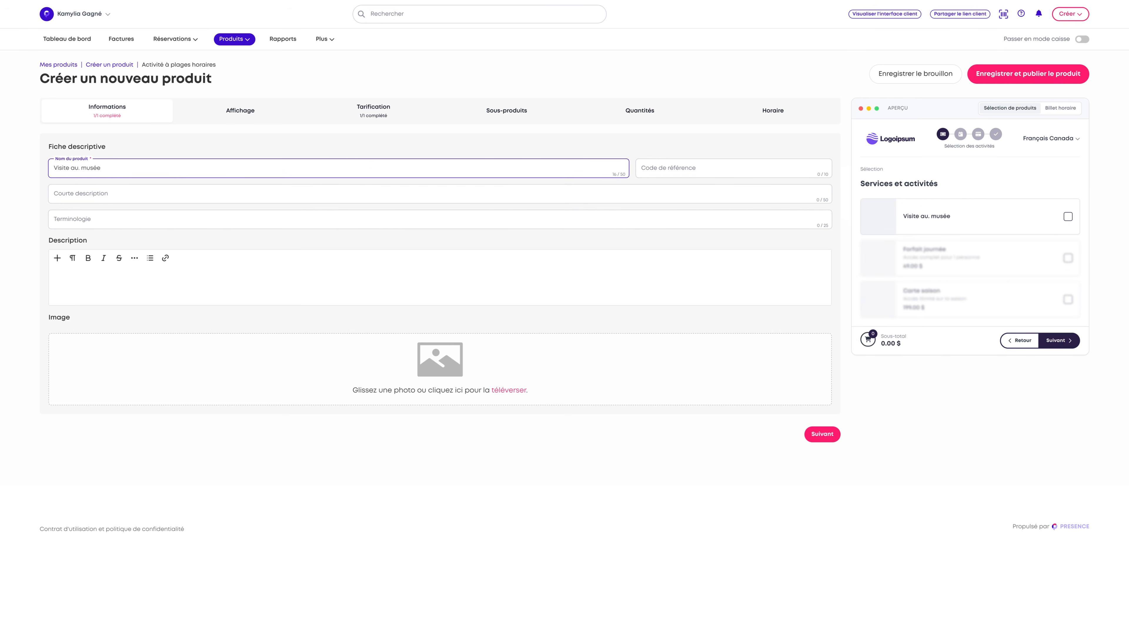
{"action": "left_click", "coordinate": [80, 168]}
{"action": "key", "text": "BackSpace"}
{"action": "left_click", "coordinate": [649, 169]}
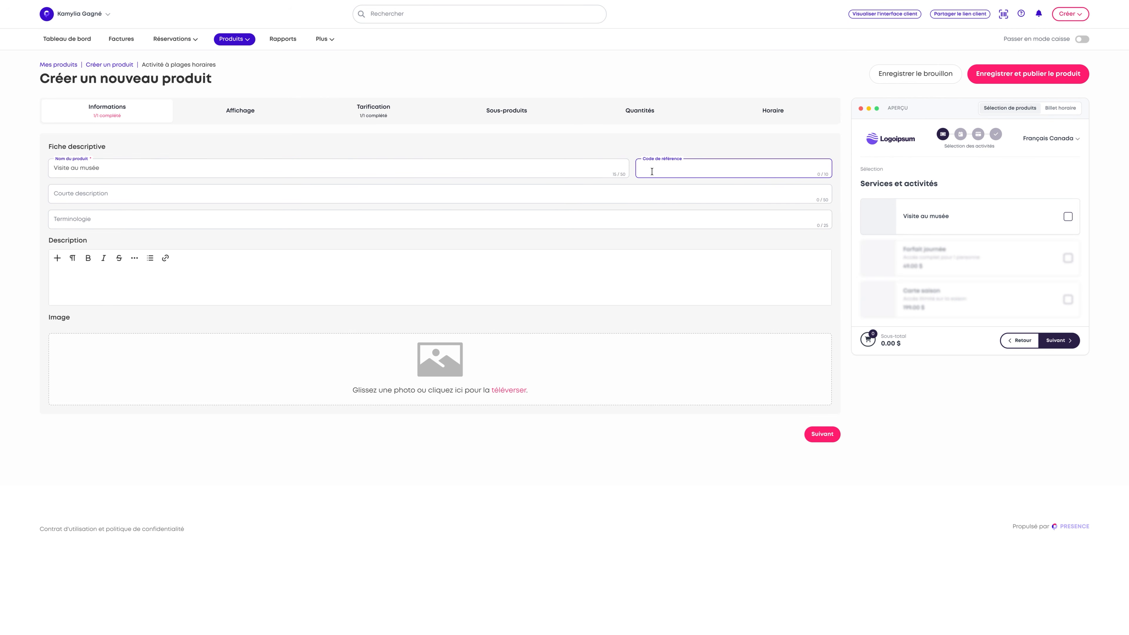
- Fill in the short description "Profitez des installations muséales de l'expositio" and set the terminology to "Billet"
{"action": "left_click", "coordinate": [134, 192]}
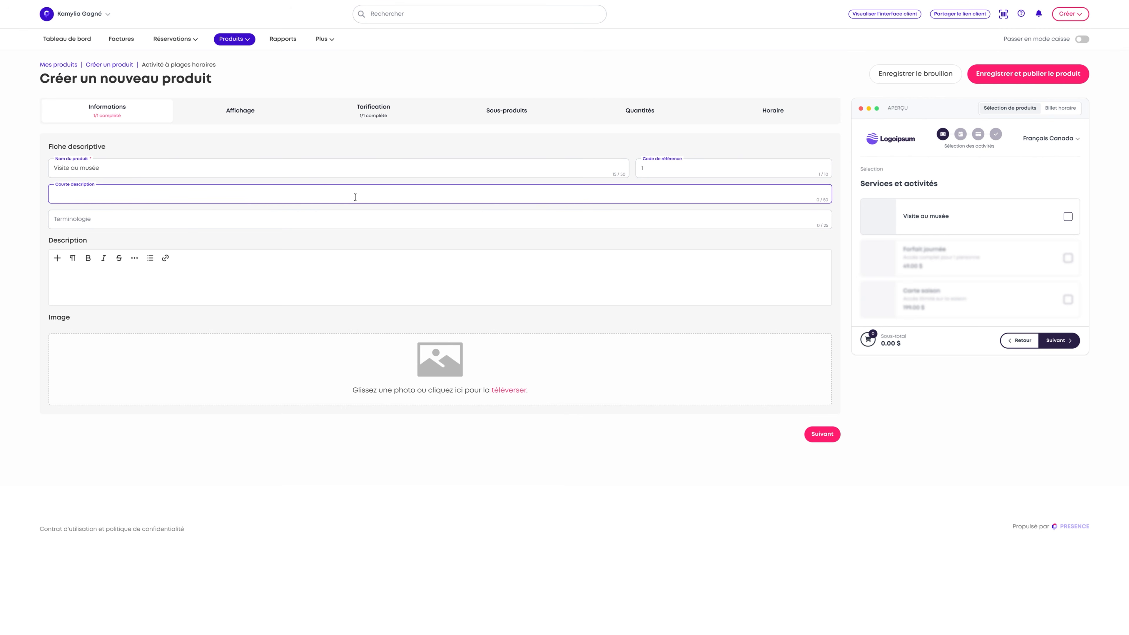
{"action": "type", "text": "Profitez des insta"}
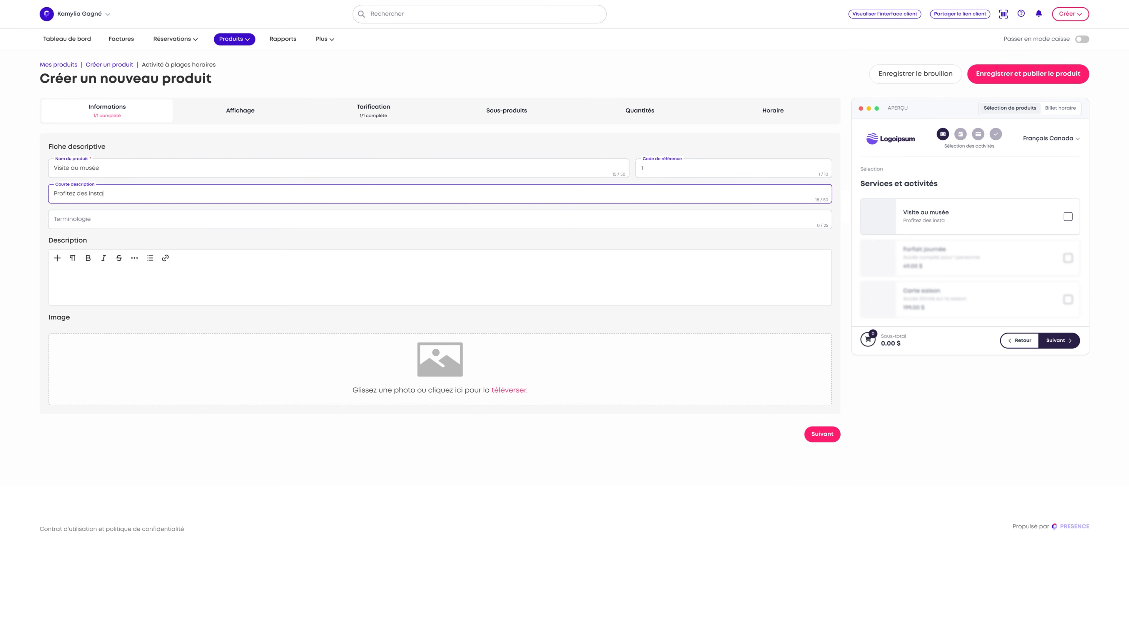
{"action": "type", "text": "llations muséales de l'expositio"}
{"action": "left_click", "coordinate": [115, 222]}
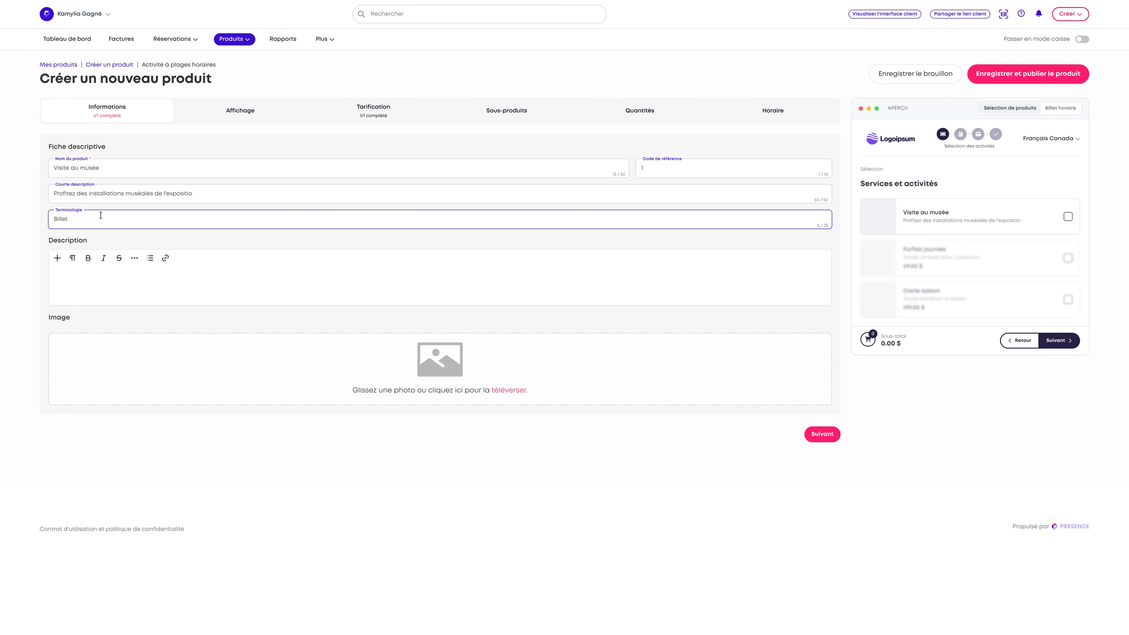
{"action": "left_click", "coordinate": [73, 210]}
- Write the description "Au musée, nous présentons des activités pour les enfants et famille" and upload Musee.jpeg as the product image
{"action": "left_click", "coordinate": [81, 282]}
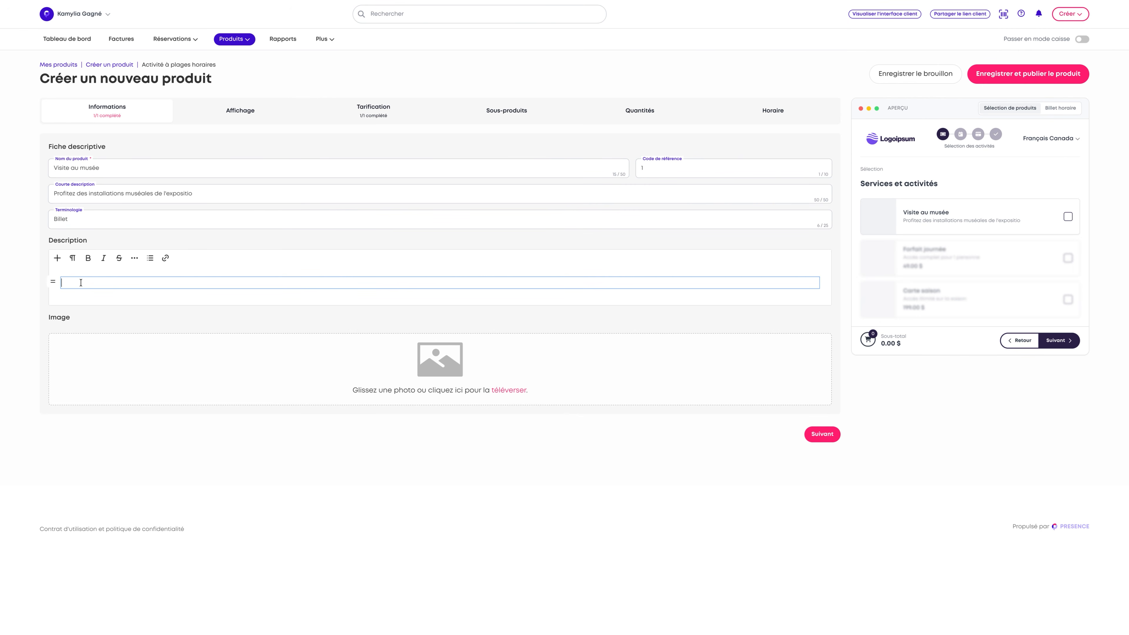
{"action": "type", "text": "Au musée, nous présentons des activités pour les enfants et famille"}
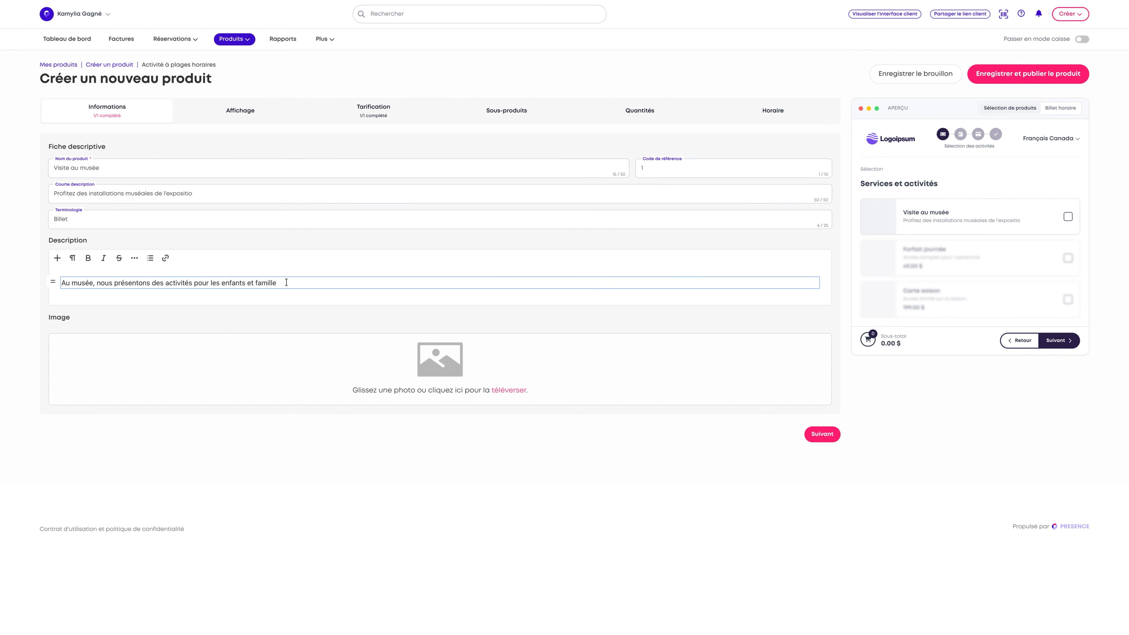
{"action": "left_click", "coordinate": [435, 370]}
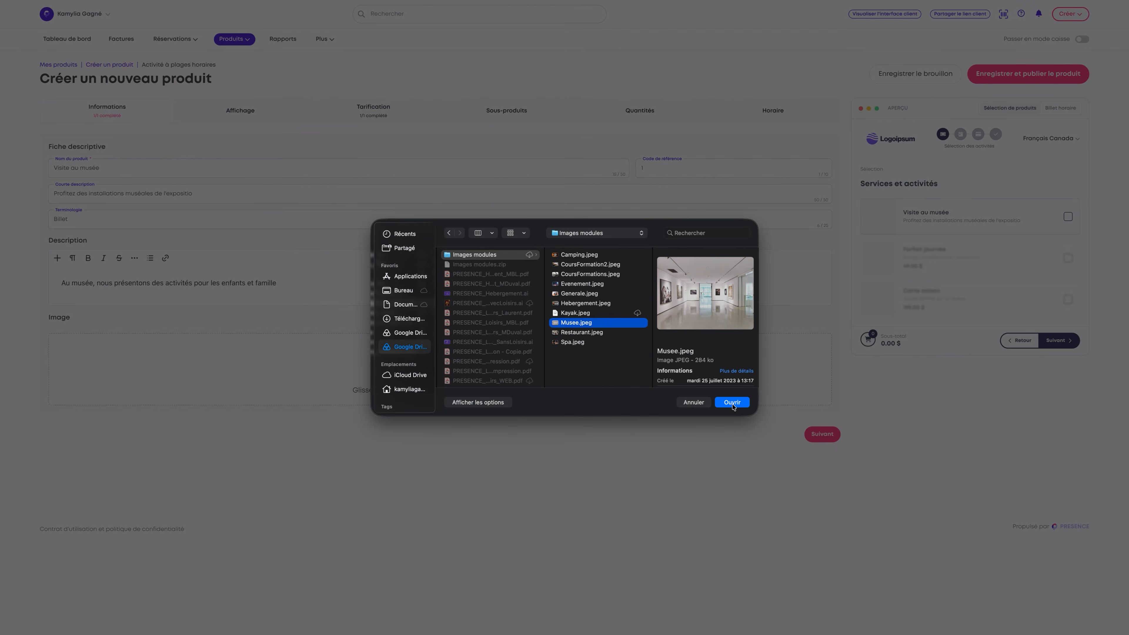
{"action": "left_click", "coordinate": [732, 402]}
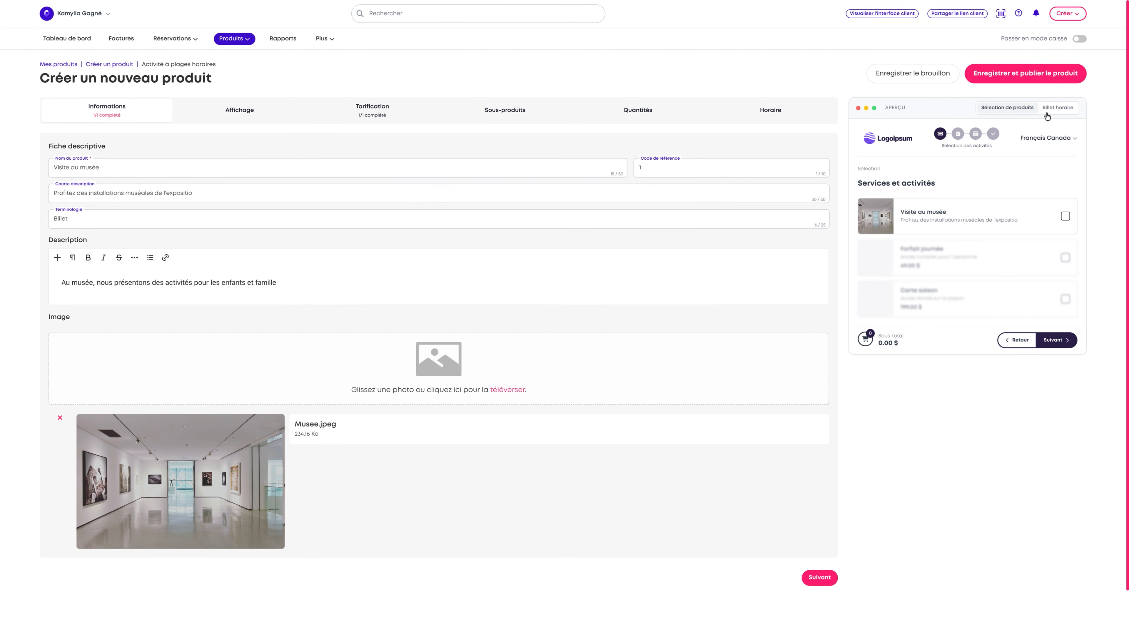
{"action": "triple_click", "coordinate": [906, 216]}
{"action": "left_click_drag", "start_coordinate": [902, 220], "coordinate": [985, 219]}
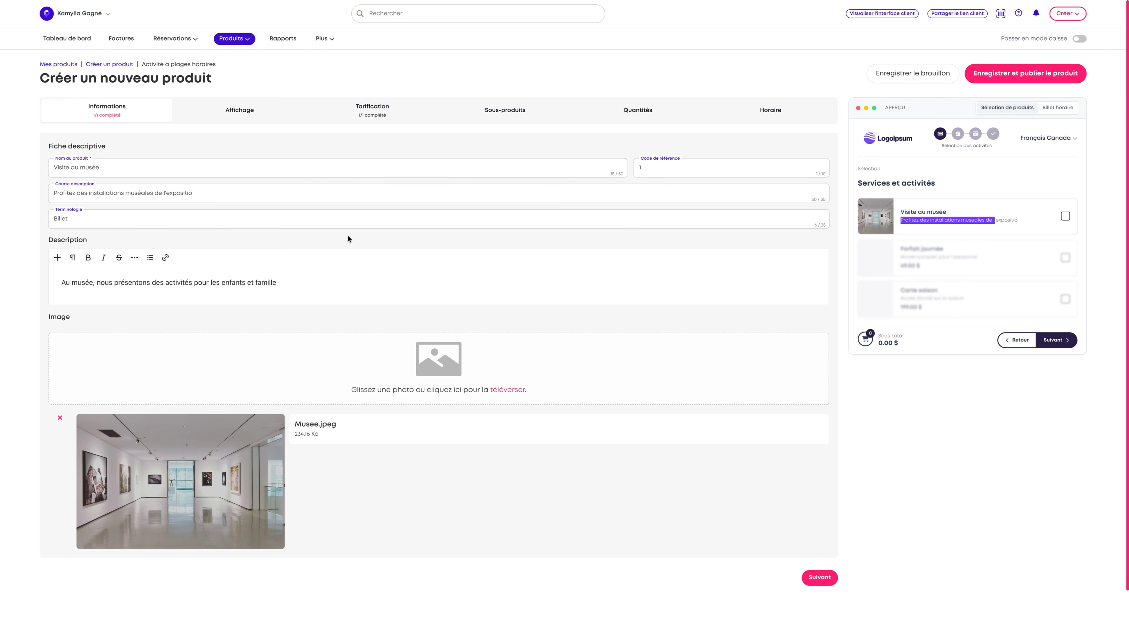
{"action": "left_click", "coordinate": [218, 199]}
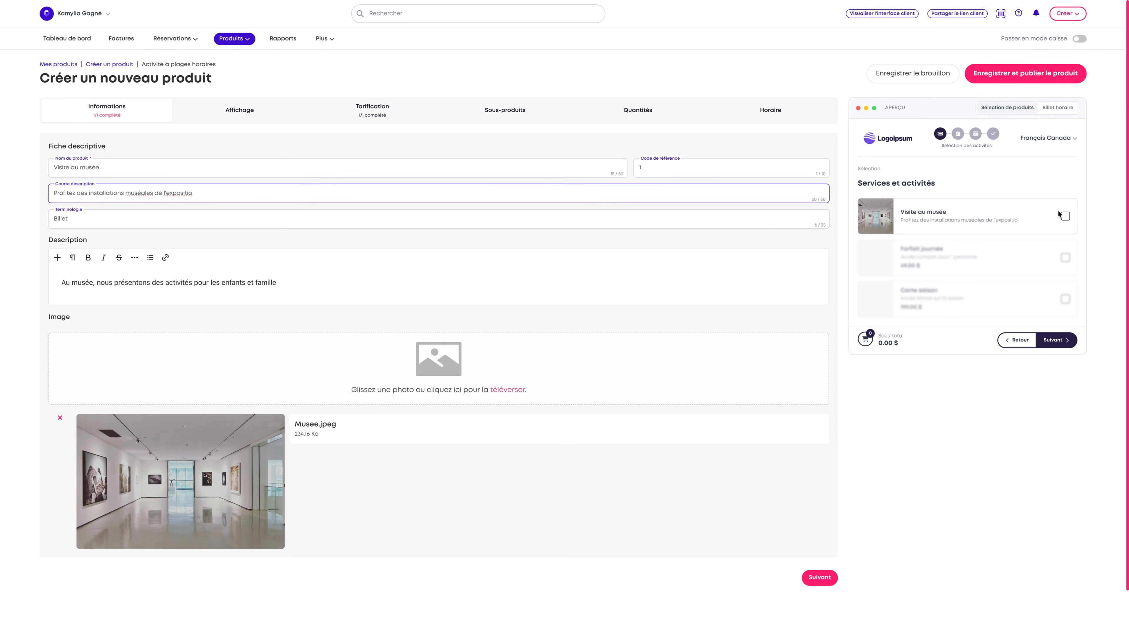
- Go to the product's display settings and enable showing the lowest price in the product selection
{"action": "left_click", "coordinate": [816, 576]}
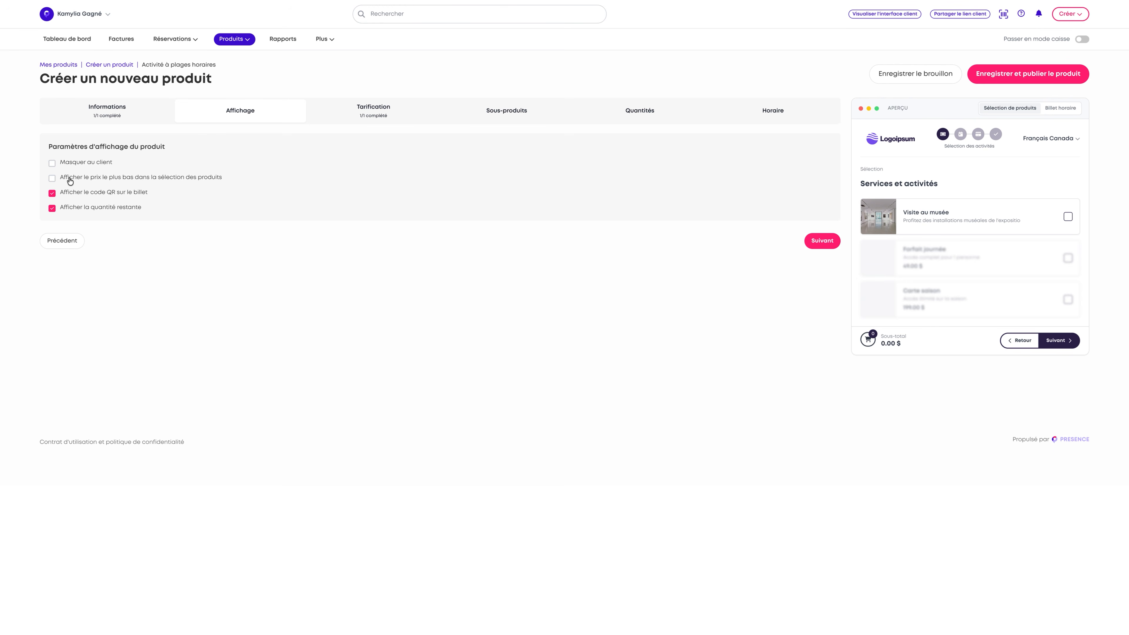
{"action": "left_click", "coordinate": [52, 178]}
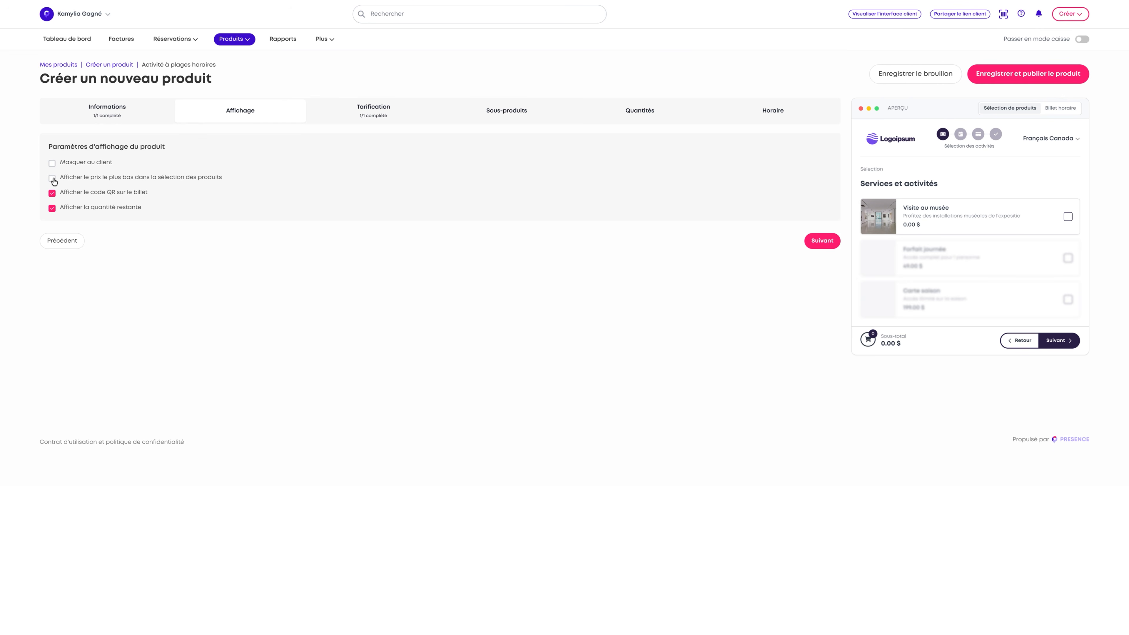
{"action": "left_click", "coordinate": [53, 178]}
{"action": "left_click_drag", "start_coordinate": [902, 225], "coordinate": [924, 229]}
{"action": "left_click", "coordinate": [902, 225]}
{"action": "left_click_drag", "start_coordinate": [902, 226], "coordinate": [925, 225]}
- Toggle the display options for the QR code on the ticket and for the remaining quantity
{"action": "left_click", "coordinate": [56, 191]}
{"action": "left_click", "coordinate": [53, 194]}
{"action": "left_click", "coordinate": [52, 194]}
{"action": "left_click", "coordinate": [53, 194]}
{"action": "left_click_drag", "start_coordinate": [85, 208], "coordinate": [153, 210]}
{"action": "left_click", "coordinate": [53, 208]}
- Set the product's pricing to a unit price (Prix unitaire) of 20 $
{"action": "left_click", "coordinate": [384, 114]}
{"action": "left_click_drag", "start_coordinate": [50, 147], "coordinate": [84, 144]}
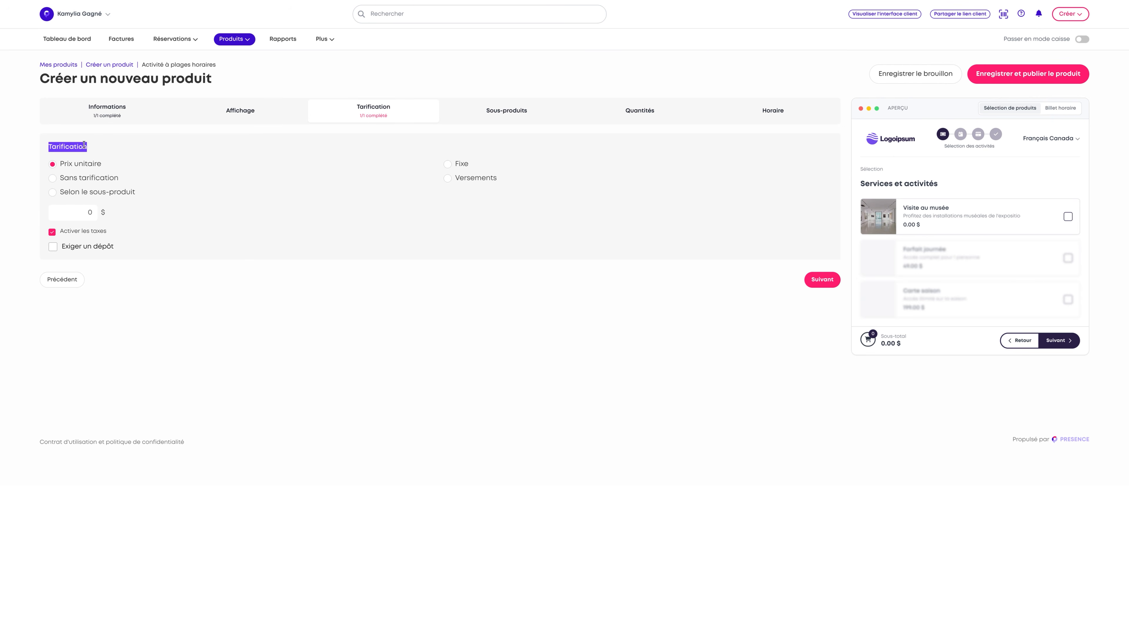
{"action": "left_click", "coordinate": [81, 164]}
{"action": "left_click", "coordinate": [116, 216]}
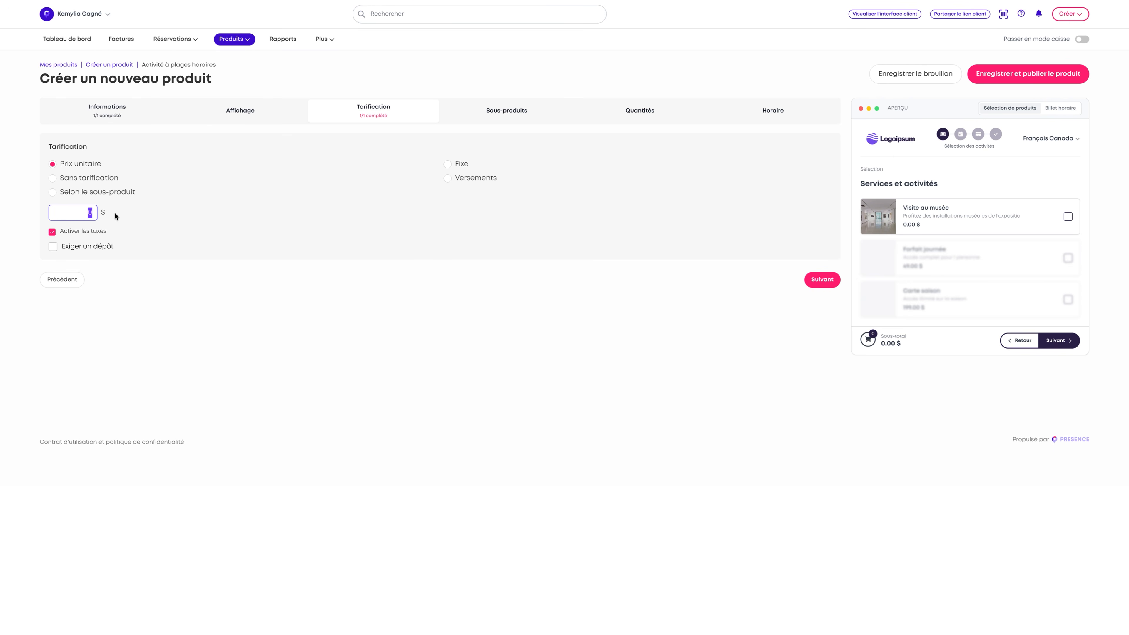
{"action": "type", "text": "20"}
{"action": "left_click", "coordinate": [181, 273]}
{"action": "double_click", "coordinate": [90, 214]}
{"action": "left_click", "coordinate": [111, 213]}
{"action": "double_click", "coordinate": [95, 212]}
- Switch the pricing type to Versements and set the first instalment to 250 $, due 0 days after invoicing
{"action": "left_click", "coordinate": [462, 165]}
{"action": "left_click", "coordinate": [65, 178]}
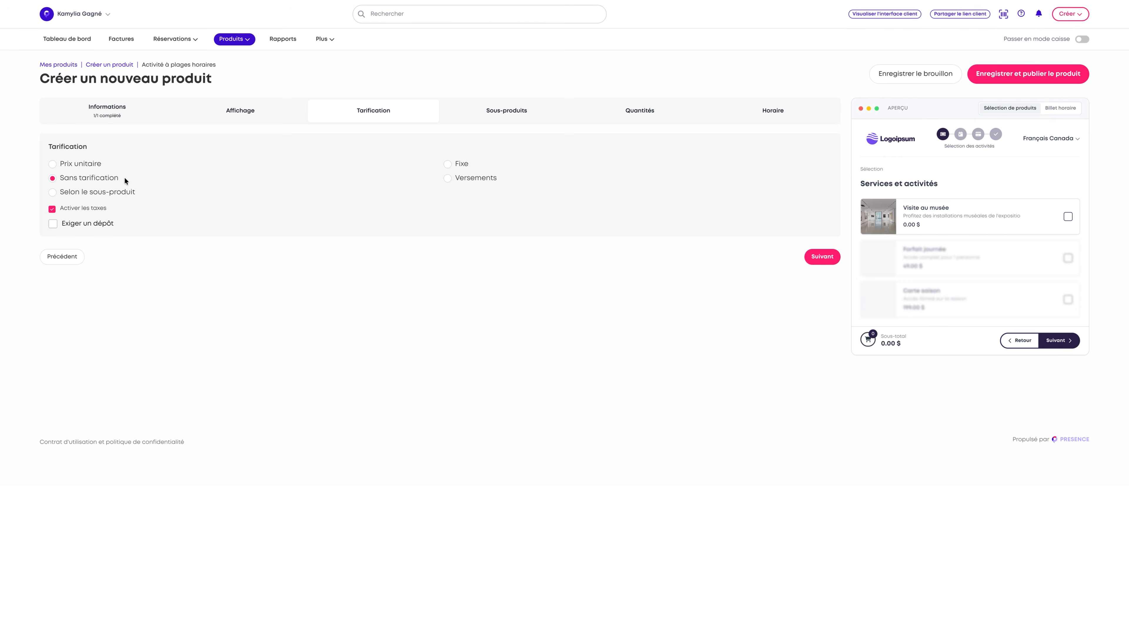
{"action": "key", "text": "Down"}
{"action": "key", "text": "Down"}
{"action": "key", "text": "Down"}
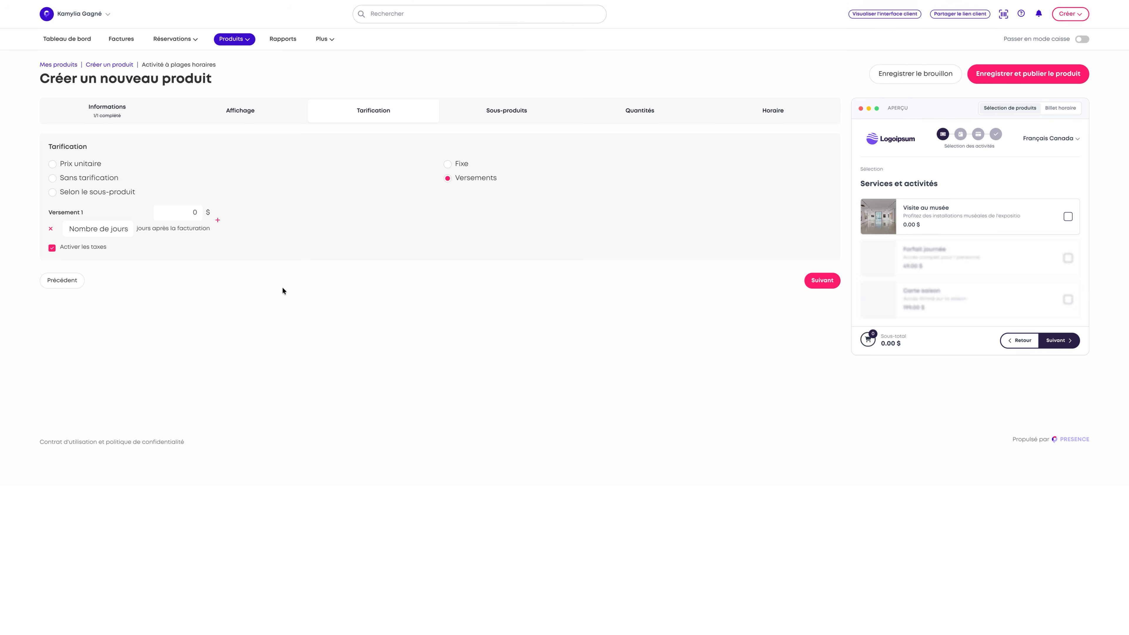
{"action": "left_click", "coordinate": [219, 214]}
{"action": "type", "text": "250"}
{"action": "left_click", "coordinate": [113, 227]}
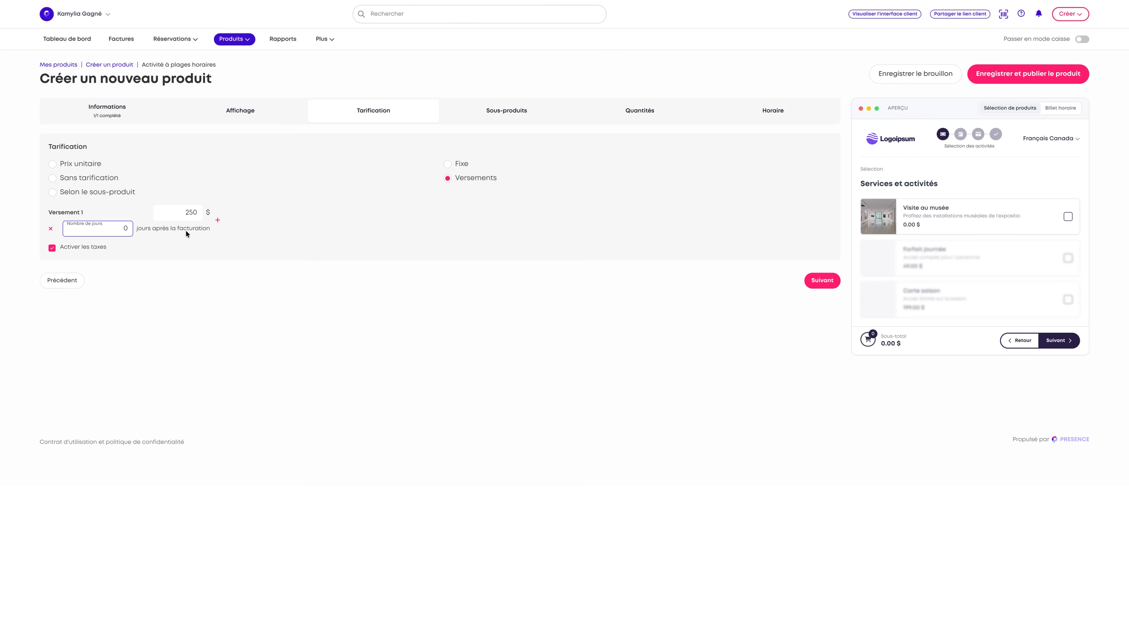
- Add a second instalment of 250 $ due 30 days after invoicing
{"action": "left_click", "coordinate": [217, 220]}
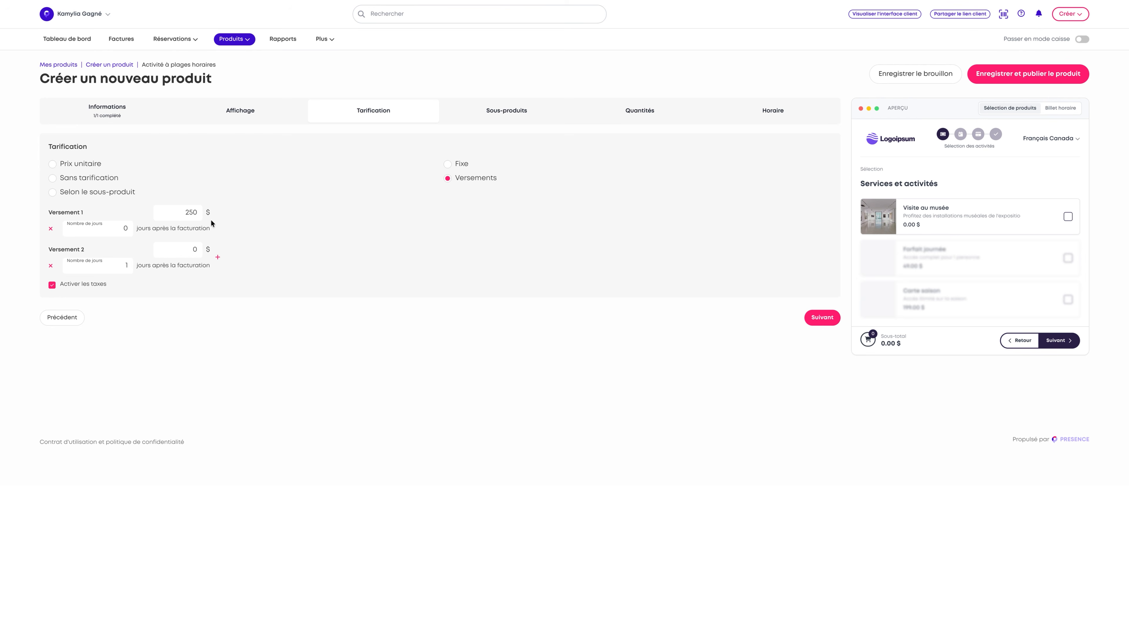
{"action": "left_click_drag", "start_coordinate": [49, 252], "coordinate": [126, 254]}
{"action": "left_click", "coordinate": [196, 250]}
{"action": "type", "text": "250"}
{"action": "left_click", "coordinate": [151, 265]}
{"action": "type", "text": "30"}
{"action": "left_click", "coordinate": [263, 301]}
- Switch the pricing type back to Prix unitaire and set the unit price to 300 $
{"action": "left_click", "coordinate": [53, 190]}
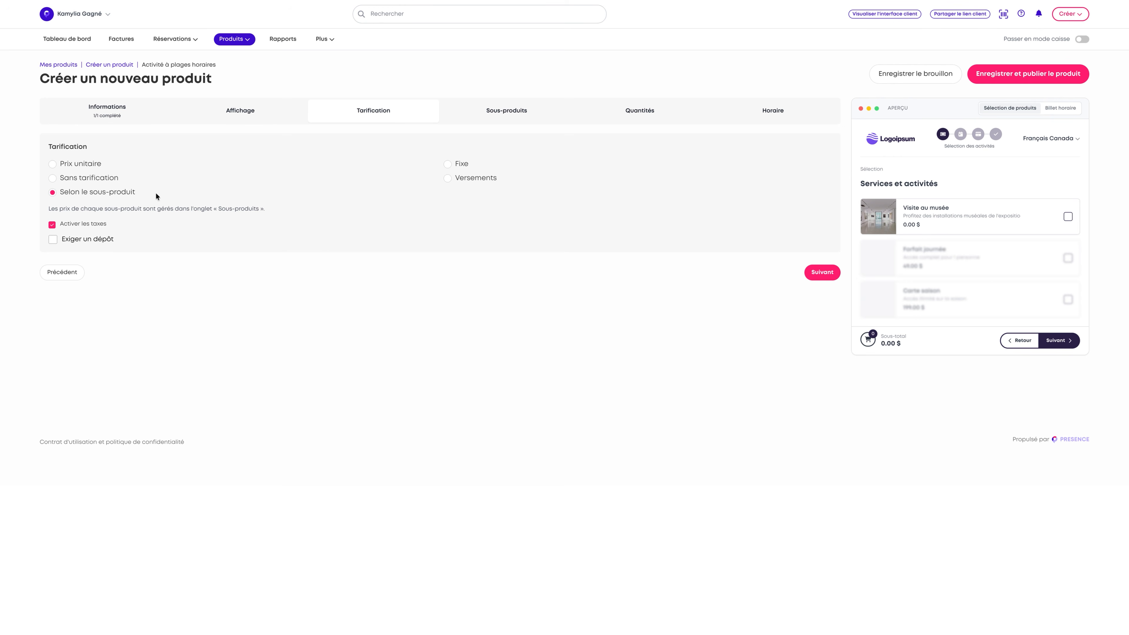
{"action": "left_click", "coordinate": [52, 164]}
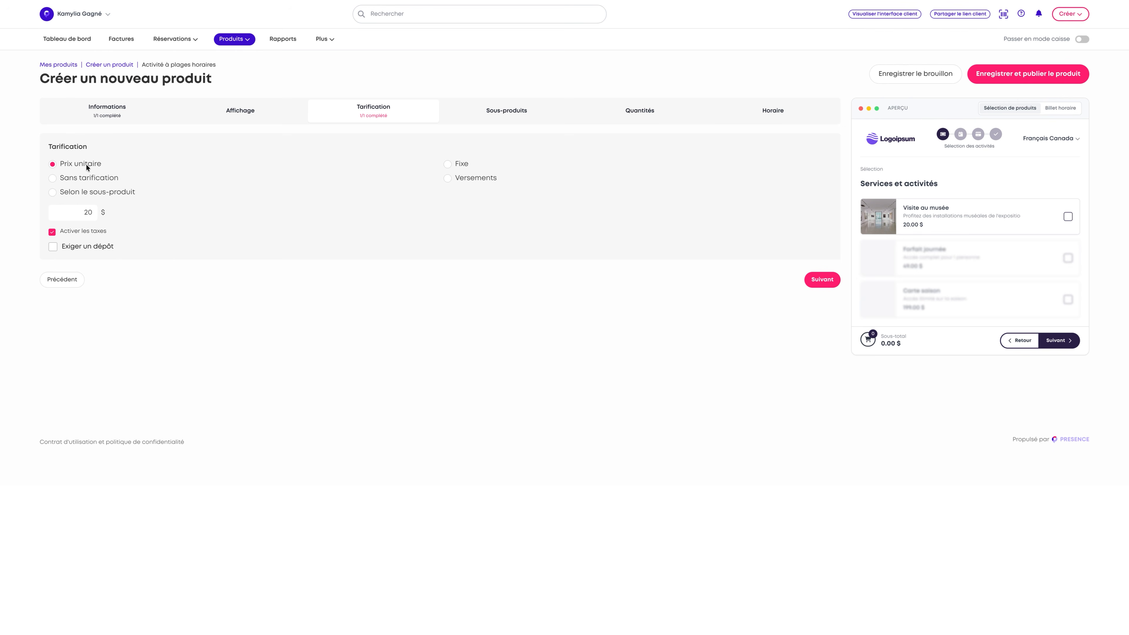
{"action": "left_click", "coordinate": [62, 191]}
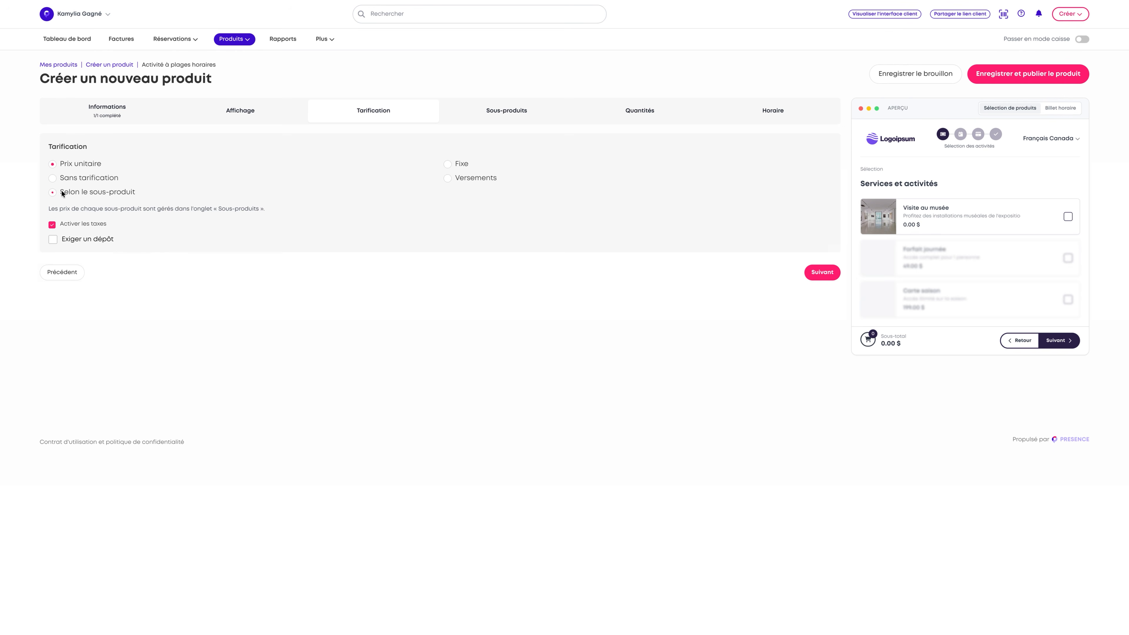
{"action": "left_click", "coordinate": [448, 164]}
{"action": "left_click", "coordinate": [55, 165]}
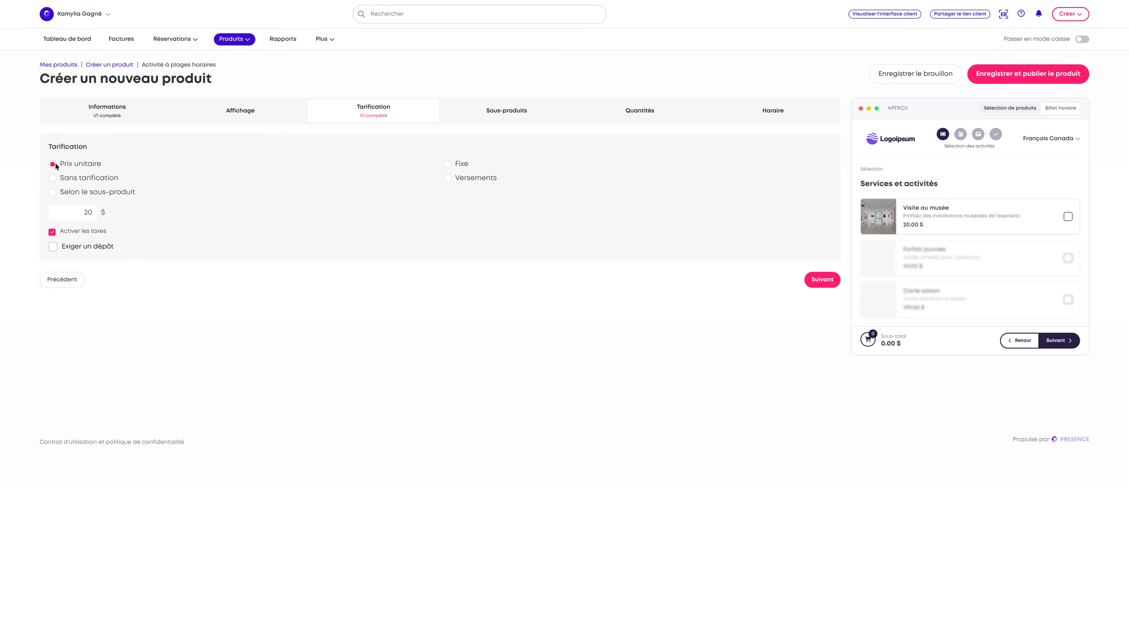
{"action": "double_click", "coordinate": [81, 212]}
{"action": "type", "text": "300"}
{"action": "left_click", "coordinate": [158, 229]}
- Require an initial deposit of 100 $, with the balance collected 0 days before the event
{"action": "left_click", "coordinate": [53, 247]}
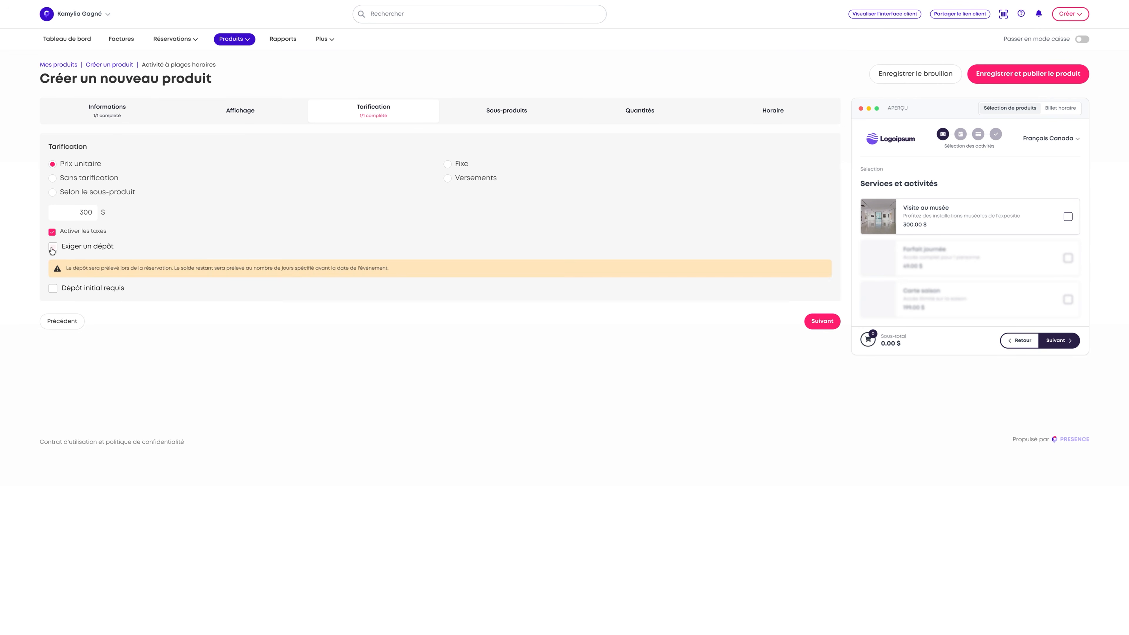
{"action": "left_click", "coordinate": [52, 289]}
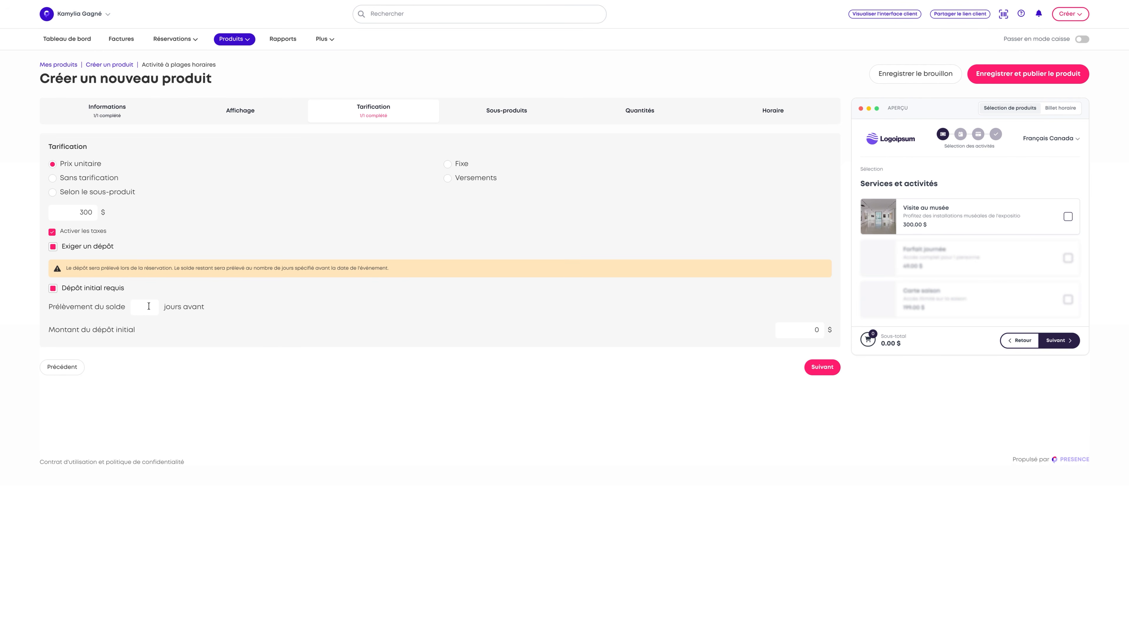
{"action": "left_click_drag", "start_coordinate": [107, 329], "coordinate": [222, 341]}
{"action": "left_click", "coordinate": [809, 329]}
{"action": "type", "text": "100"}
{"action": "left_click_drag", "start_coordinate": [86, 308], "coordinate": [197, 306]}
{"action": "left_click", "coordinate": [196, 307]}
{"action": "left_click", "coordinate": [145, 306]}
{"action": "type", "text": "0"}
{"action": "left_click", "coordinate": [301, 419]}
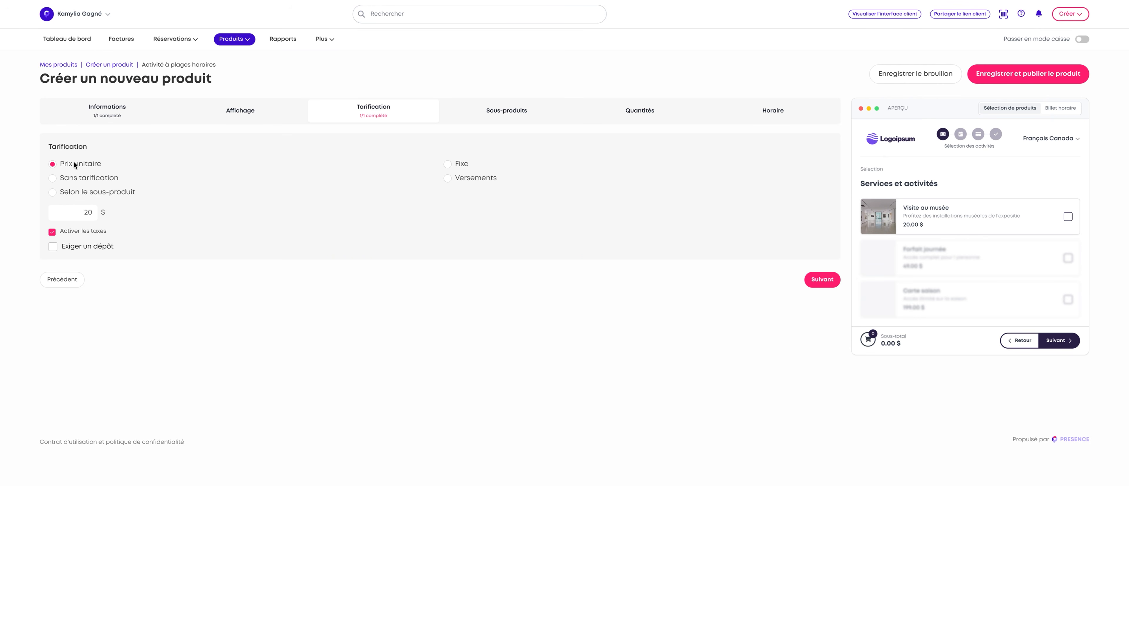
- Set the pricing type to Selon le sous-produit and open the product's sub-product settings
{"action": "left_click", "coordinate": [85, 179]}
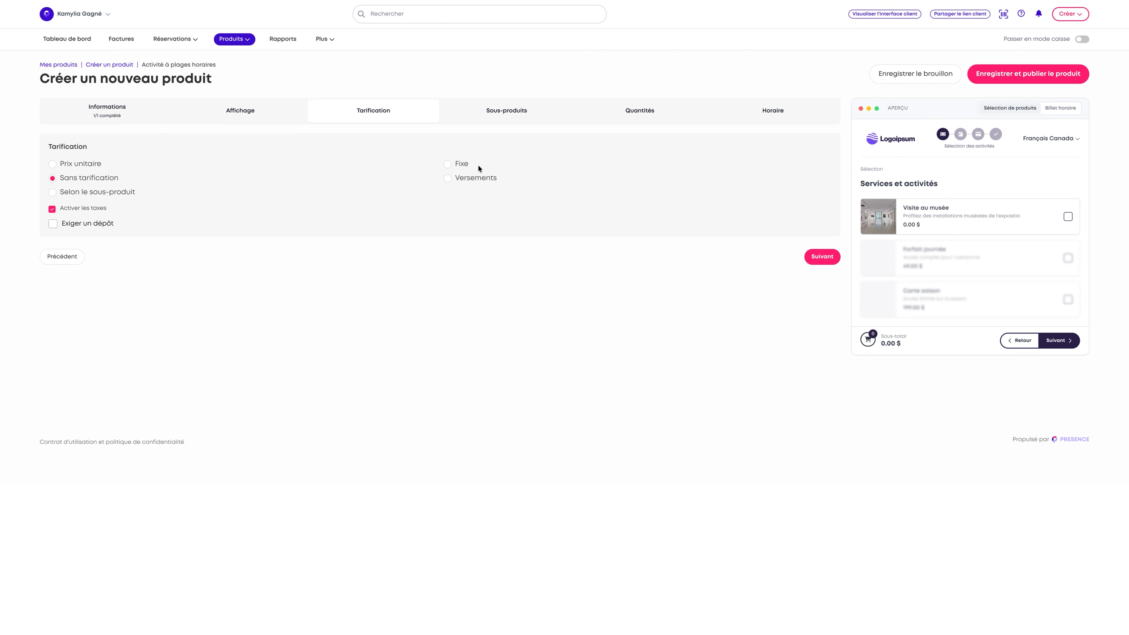
{"action": "left_click", "coordinate": [103, 193]}
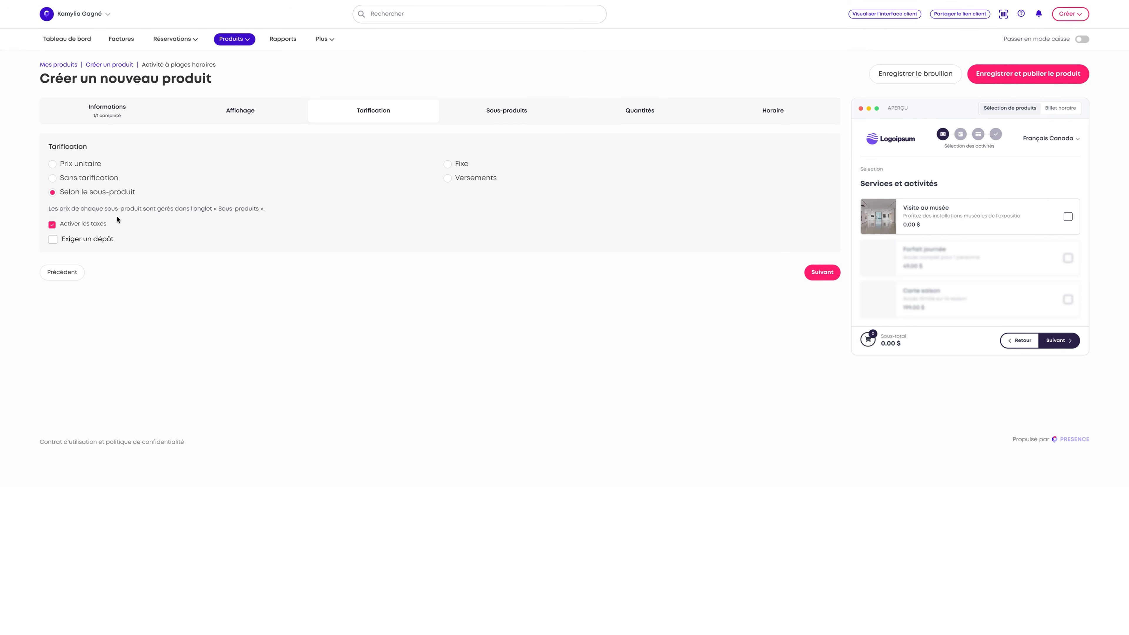
{"action": "left_click", "coordinate": [500, 111]}
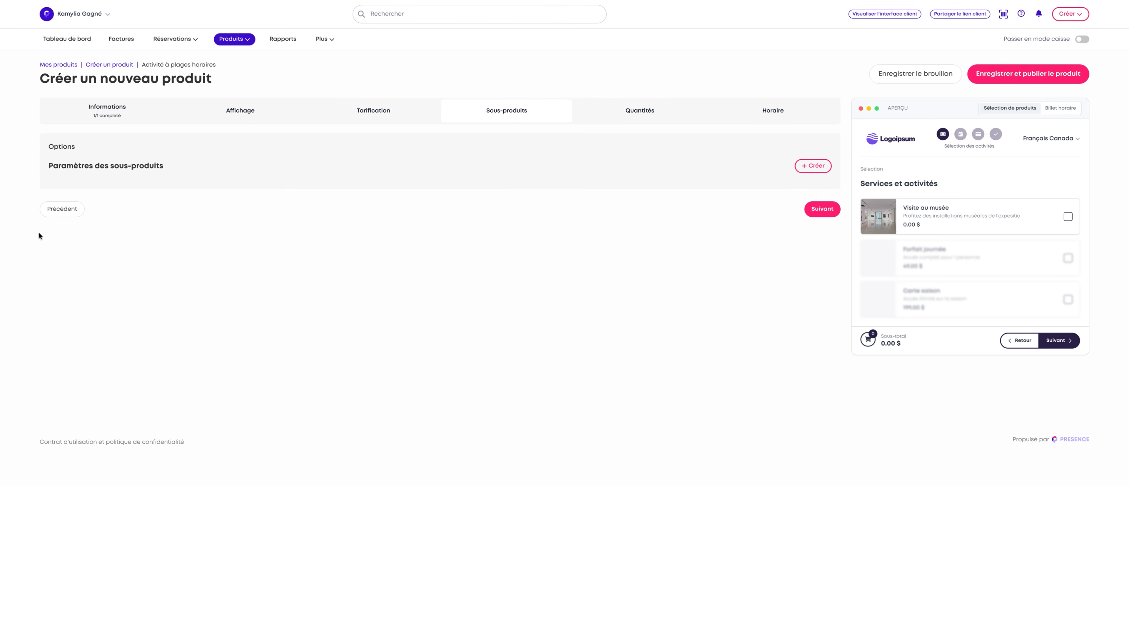
- Create a sub-product named "Enfant" priced at 10 $
{"action": "left_click", "coordinate": [807, 168]}
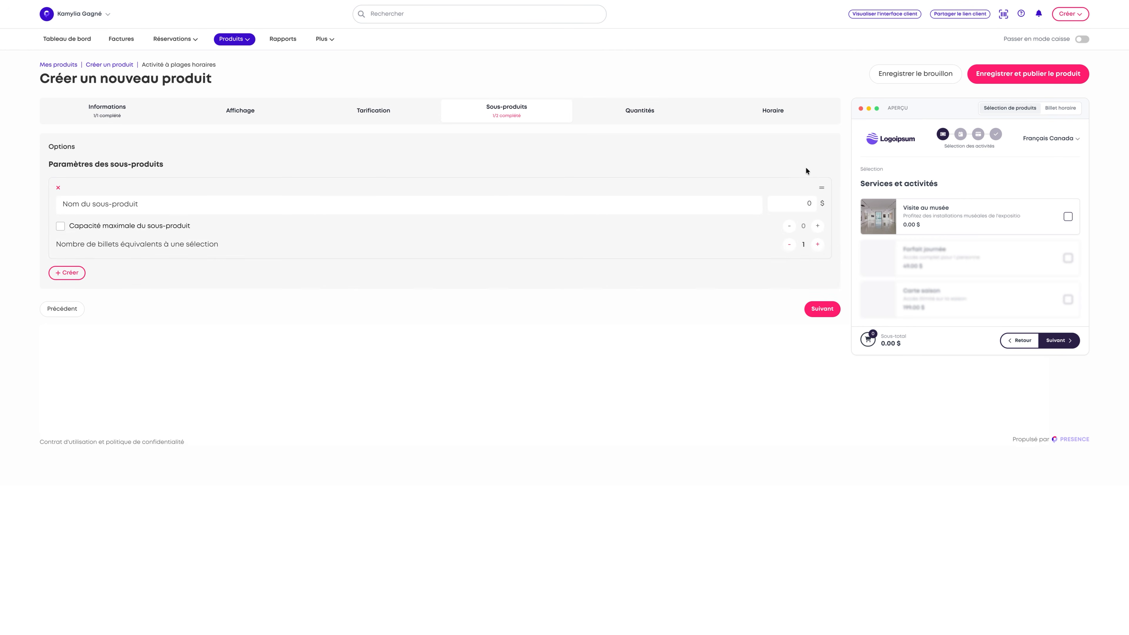
{"action": "left_click", "coordinate": [194, 207]}
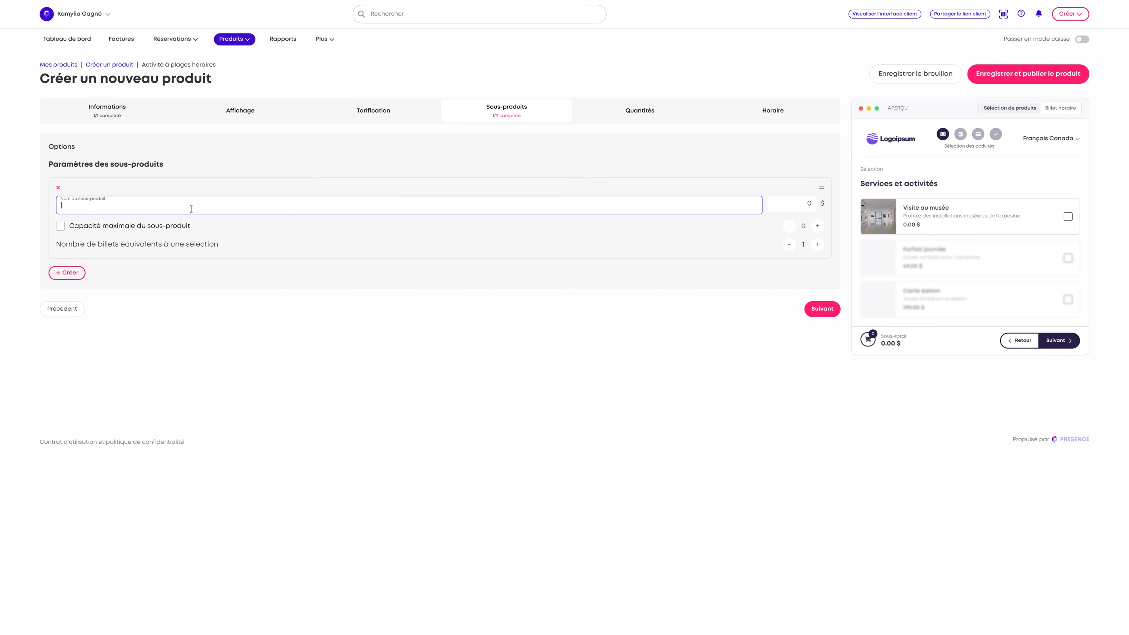
{"action": "type", "text": "Enfant"}
{"action": "left_click", "coordinate": [788, 203]}
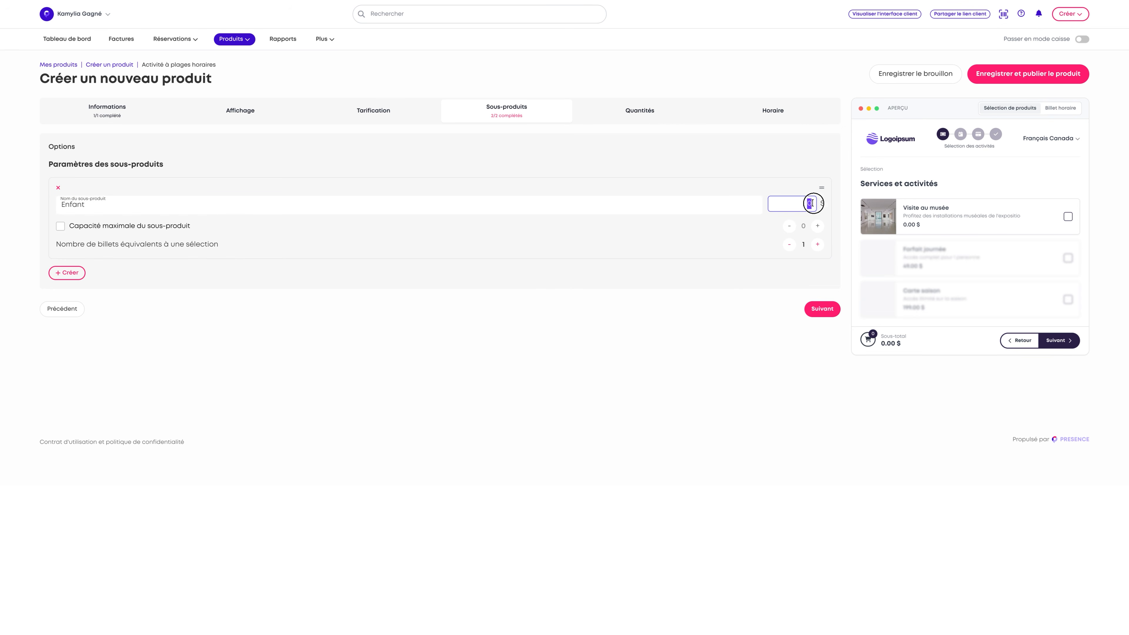
{"action": "type", "text": "1"}
- Create a second sub-product named "Étudiant" priced at 12 $
{"action": "left_click", "coordinate": [67, 273]}
{"action": "left_click", "coordinate": [117, 291]}
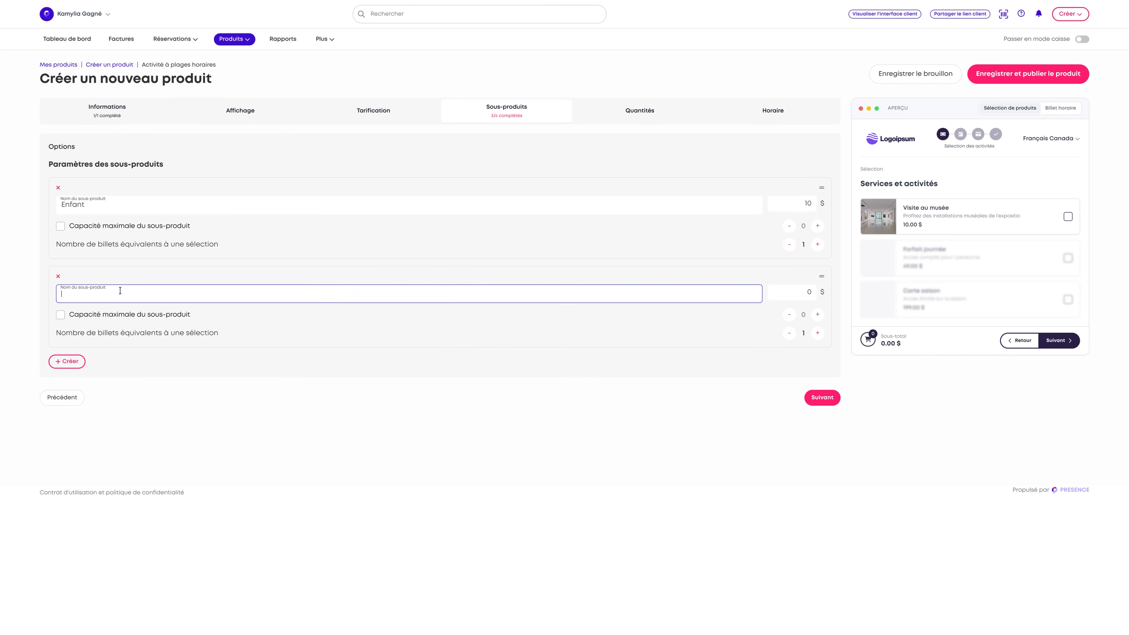
{"action": "type", "text": "Étudiant"}
{"action": "left_click", "coordinate": [808, 292]}
{"action": "type", "text": "12"}
- Create a third sub-product named "Adulte" priced at 15 $
{"action": "left_click", "coordinate": [66, 361]}
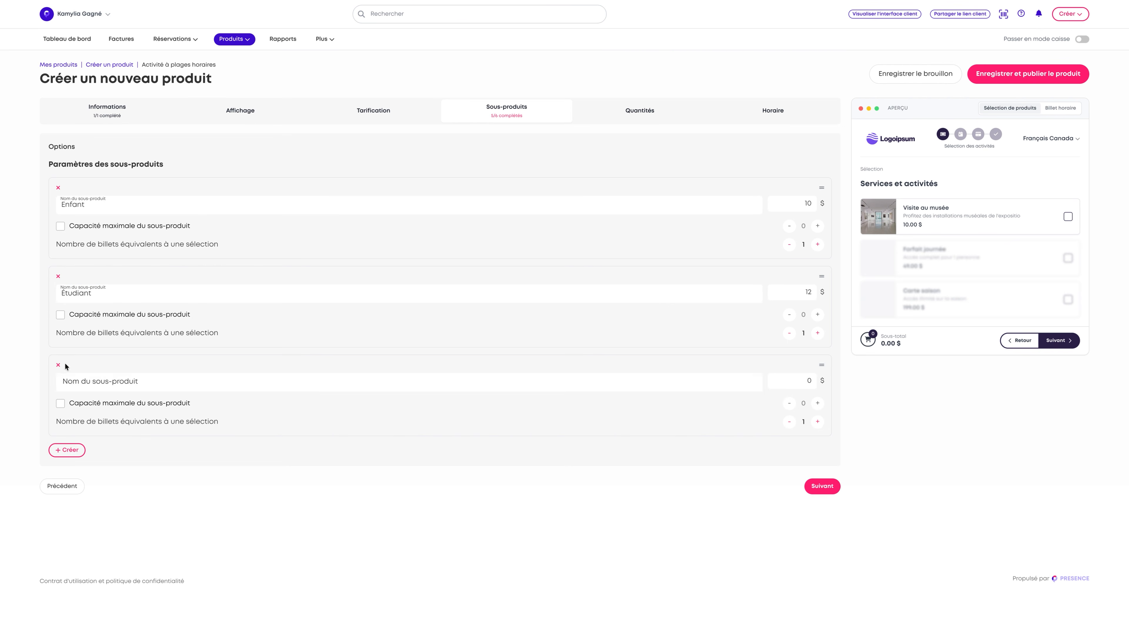
{"action": "left_click", "coordinate": [117, 376]}
{"action": "type", "text": "Adulte"}
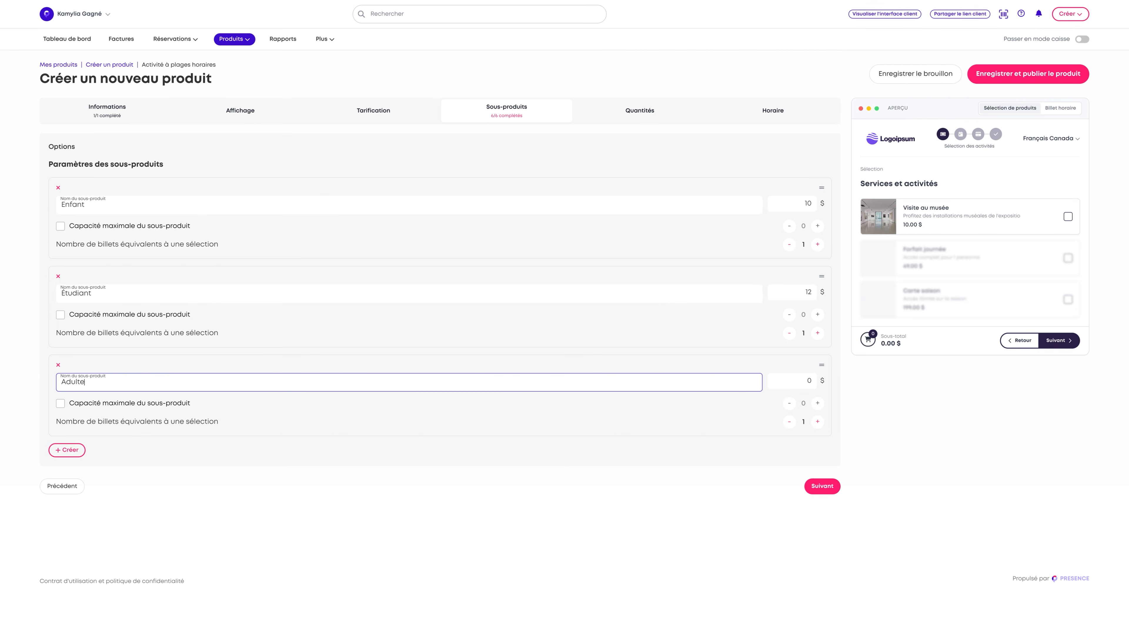
{"action": "left_click", "coordinate": [810, 379]}
{"action": "type", "text": "15"}
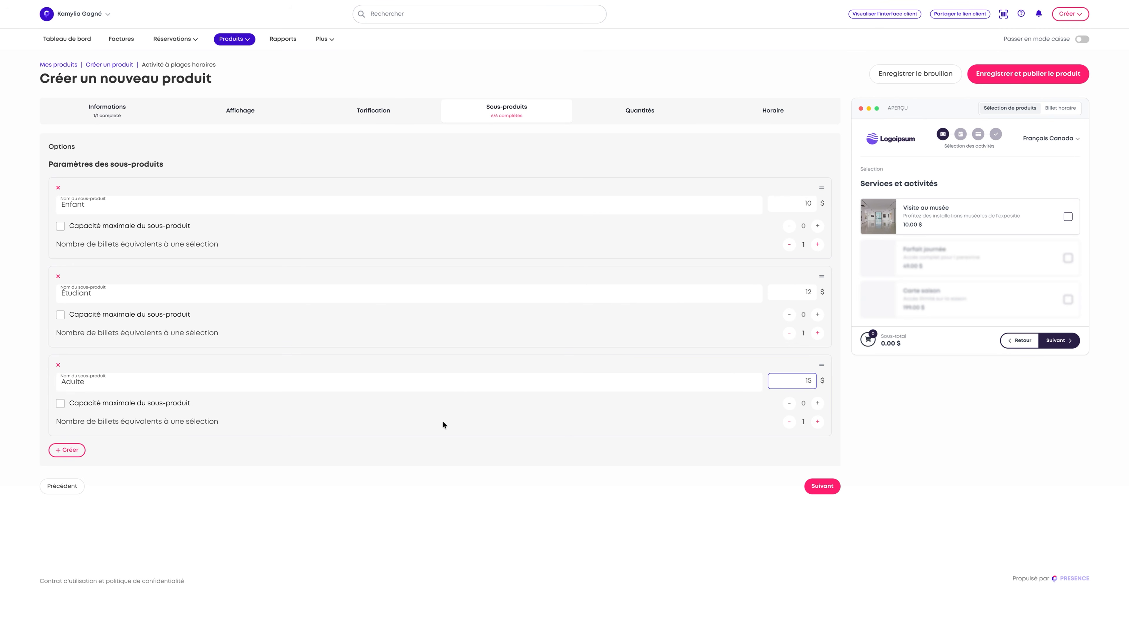
{"action": "left_click", "coordinate": [347, 473]}
- Compare the maximum capacity option of the sub-products with the product-wide maximum capacity option in the quantity settings
{"action": "left_click_drag", "start_coordinate": [95, 225], "coordinate": [214, 227]}
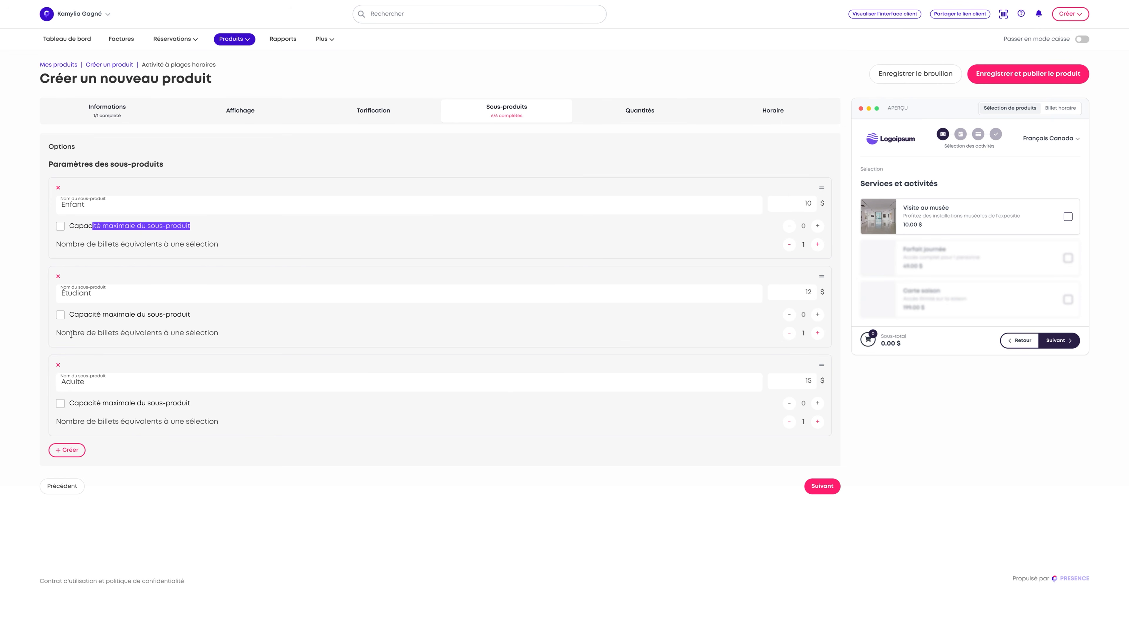
{"action": "left_click", "coordinate": [382, 229]}
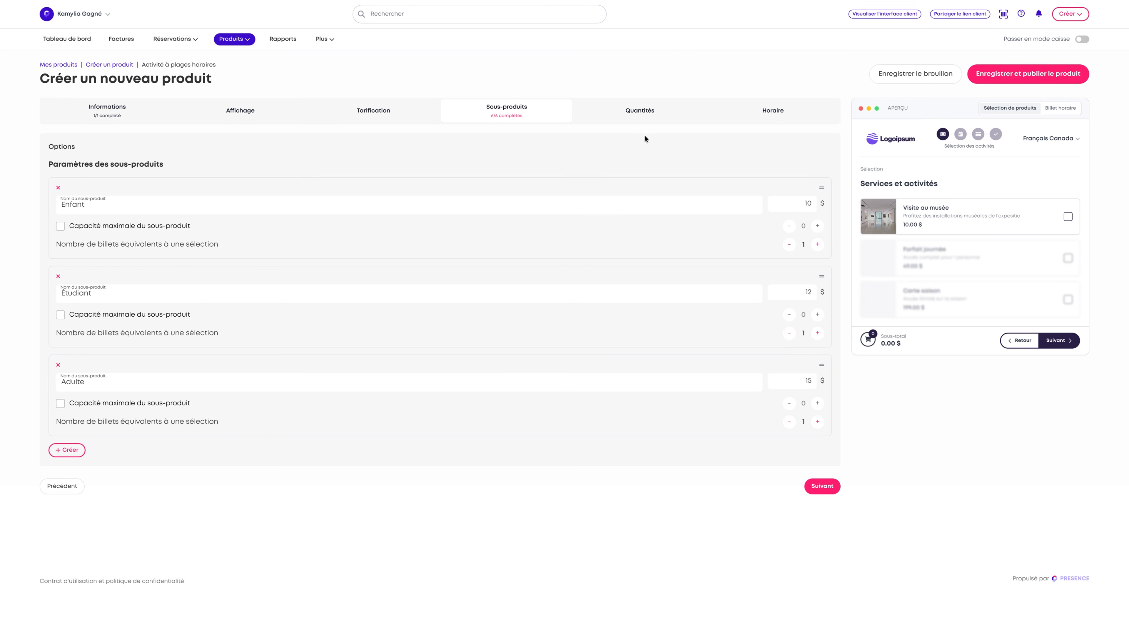
{"action": "left_click", "coordinate": [646, 114]}
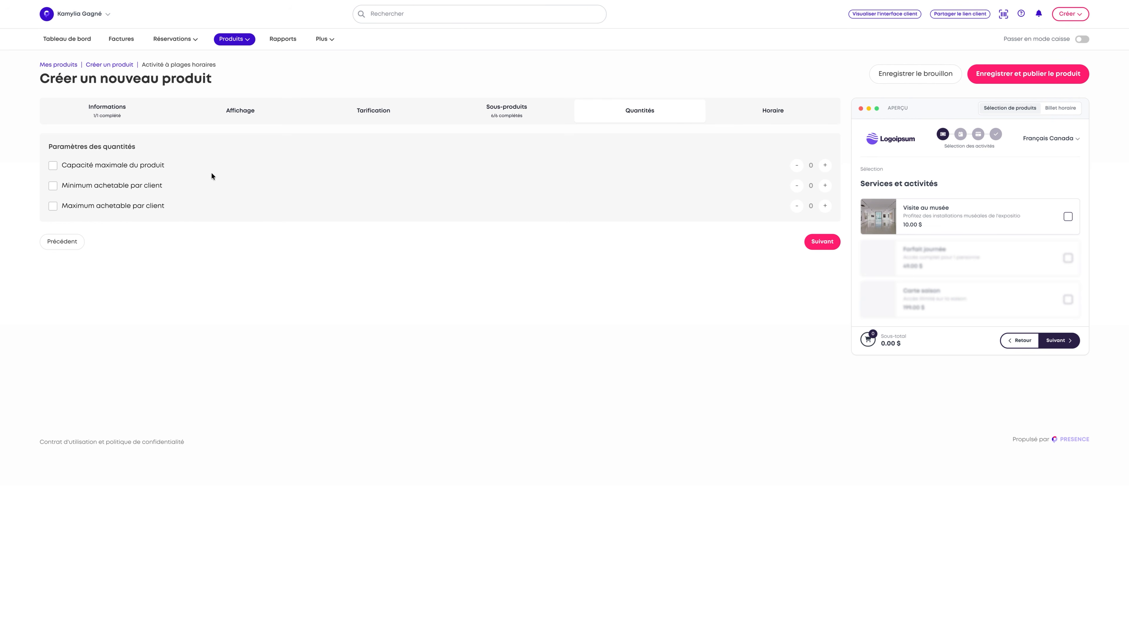
{"action": "left_click_drag", "start_coordinate": [88, 168], "coordinate": [187, 172]}
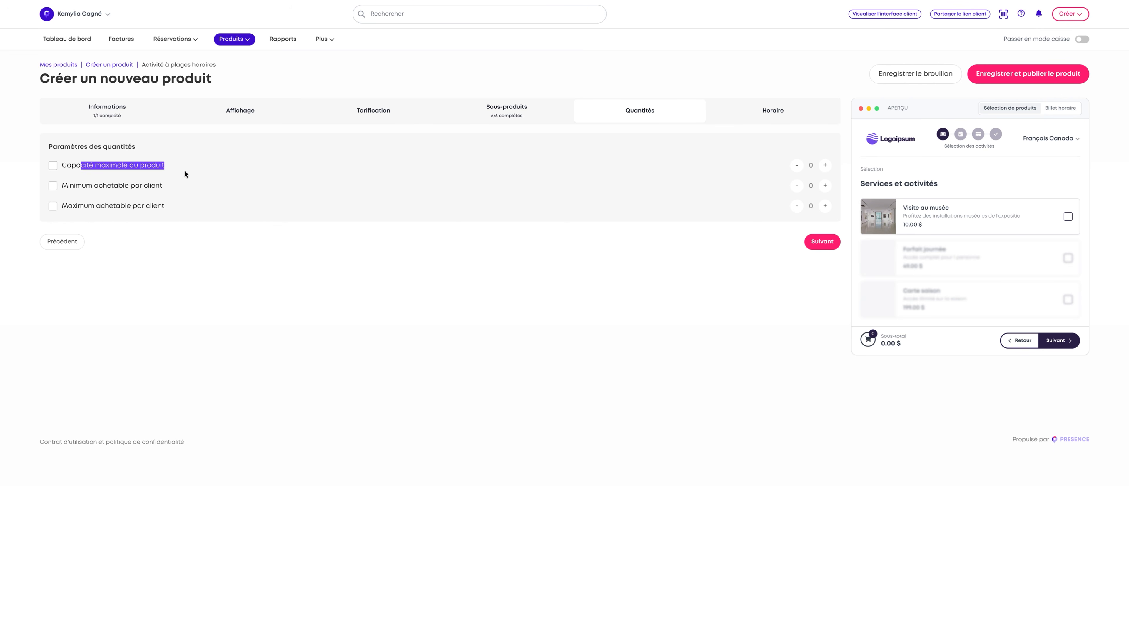
{"action": "left_click", "coordinate": [493, 112]}
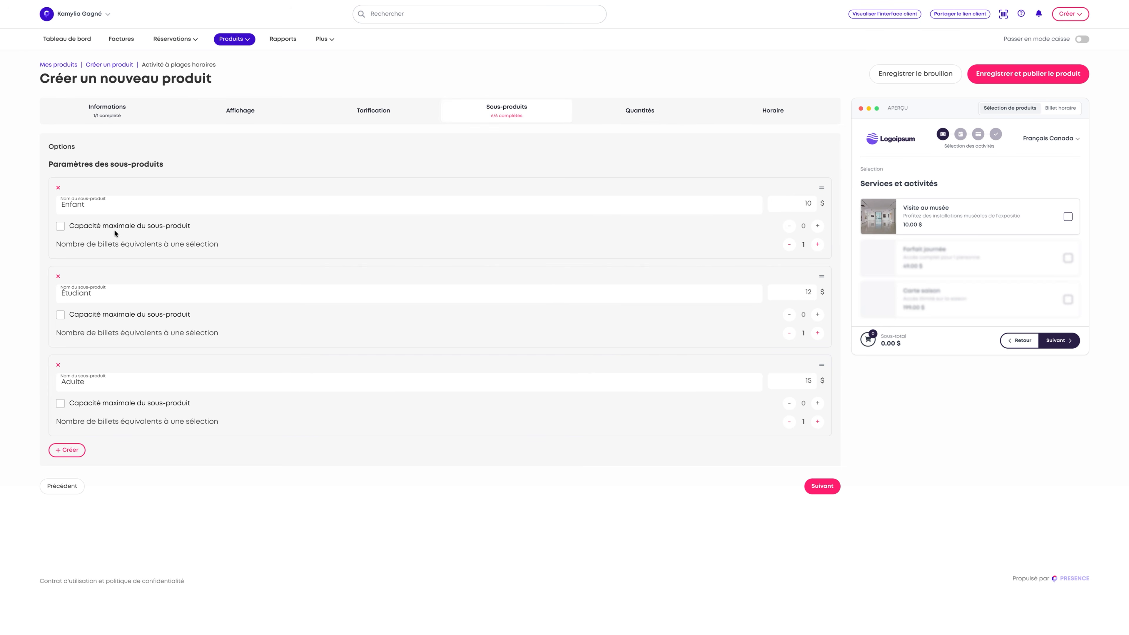
- Enable the maximum capacity for the Enfant sub-product and set it to 3
{"action": "left_click_drag", "start_coordinate": [93, 226], "coordinate": [199, 227]}
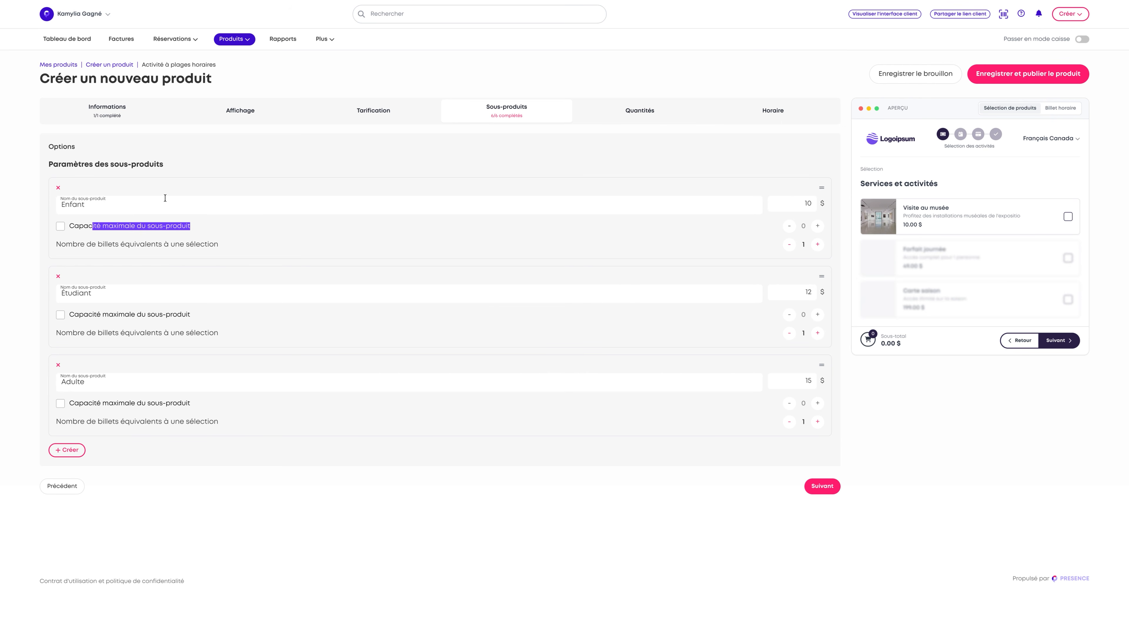
{"action": "left_click", "coordinate": [61, 226]}
{"action": "left_click", "coordinate": [818, 226]}
{"action": "left_click", "coordinate": [818, 227]}
{"action": "left_click", "coordinate": [818, 227]}
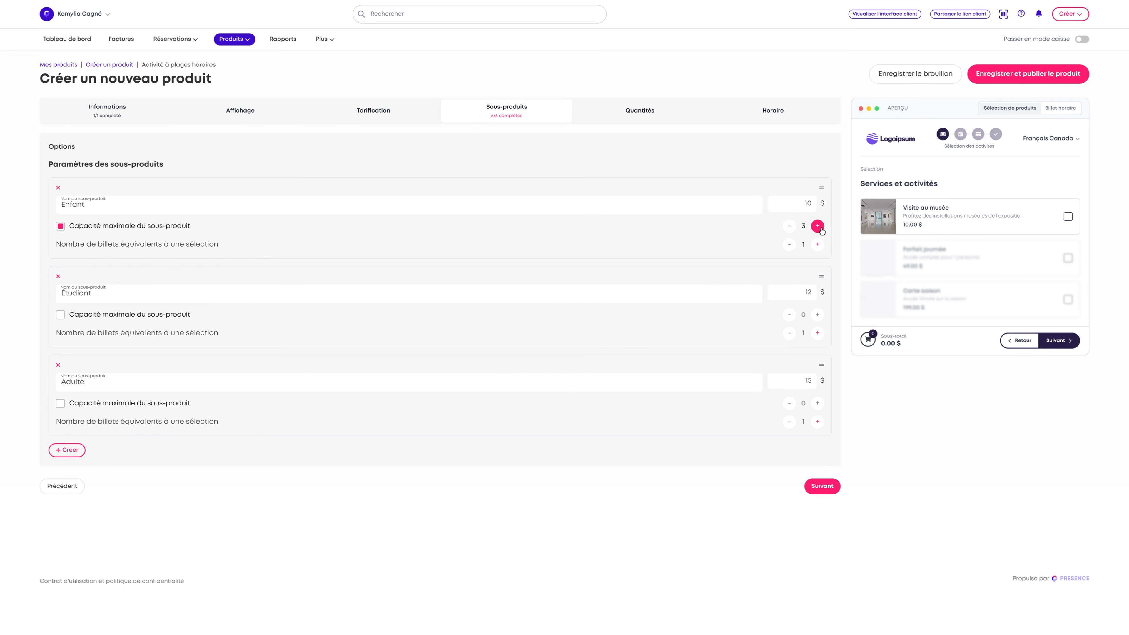
- Enable the product's overall maximum capacity in the quantity settings and set it to 10
{"action": "left_click", "coordinate": [633, 113]}
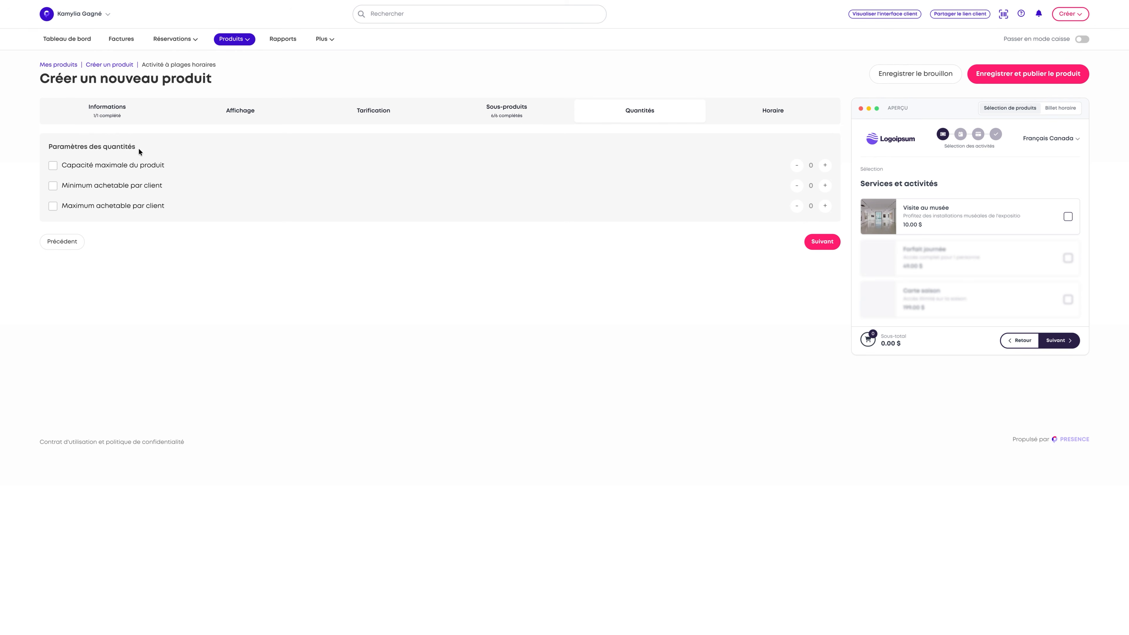
{"action": "left_click_drag", "start_coordinate": [78, 165], "coordinate": [179, 165]}
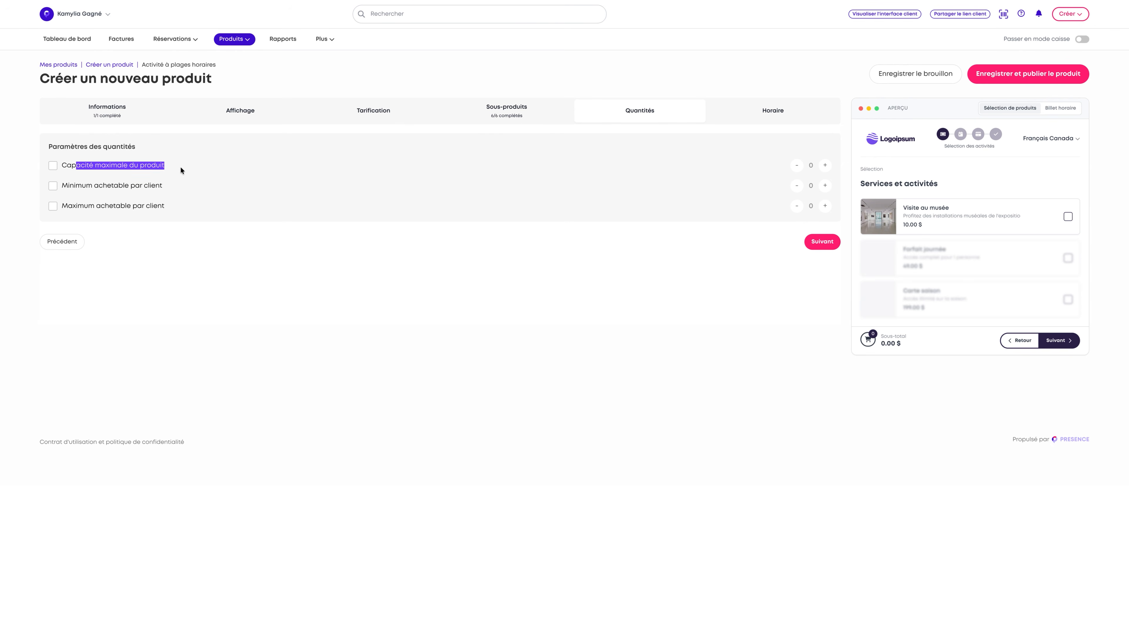
{"action": "left_click", "coordinate": [53, 166]}
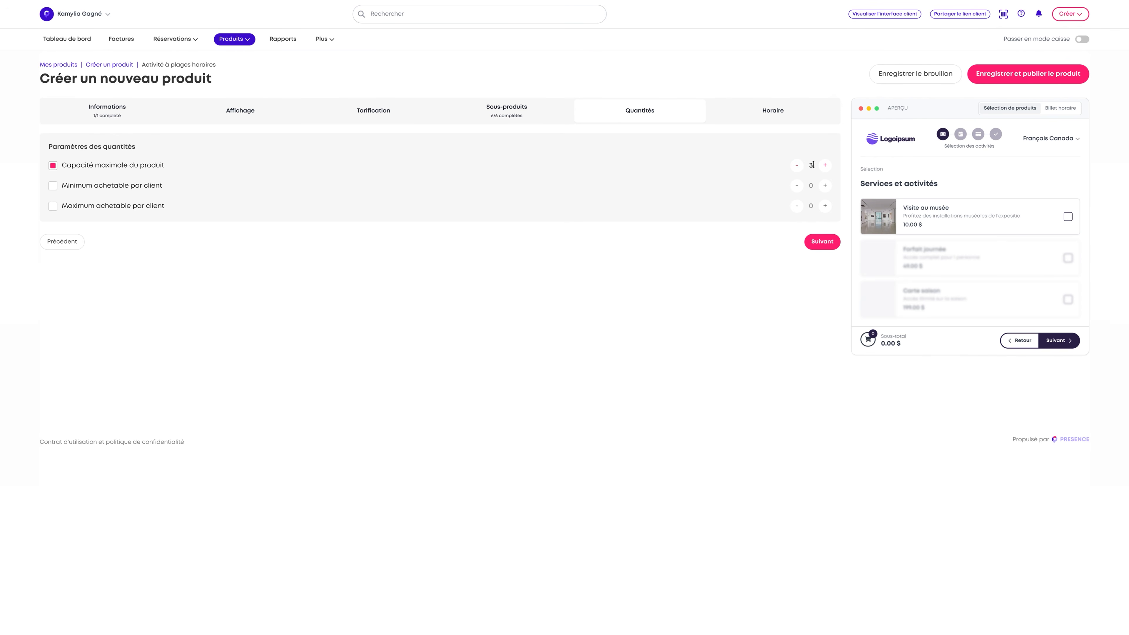
{"action": "left_click", "coordinate": [825, 166]}
{"action": "left_click", "coordinate": [825, 166]}
{"action": "left_click", "coordinate": [826, 165]}
{"action": "left_click", "coordinate": [825, 166]}
{"action": "left_click", "coordinate": [825, 166]}
{"action": "left_click", "coordinate": [825, 166]}
- Review the Enfant capacity limit alongside the product's overall capacity limit
{"action": "left_click", "coordinate": [498, 114]}
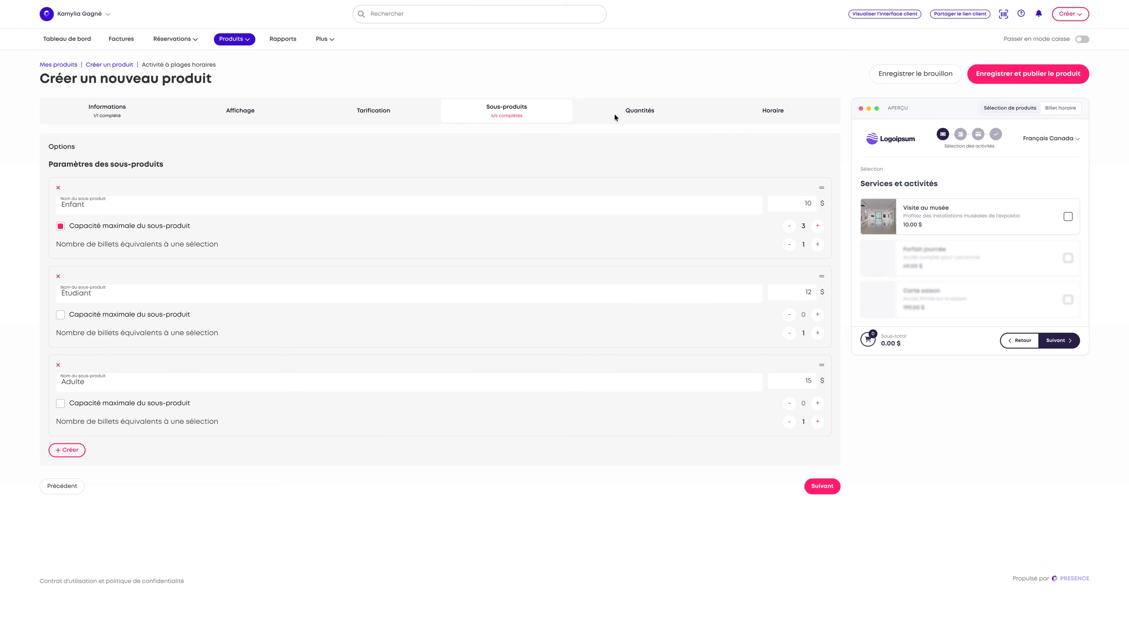
{"action": "left_click", "coordinate": [638, 120]}
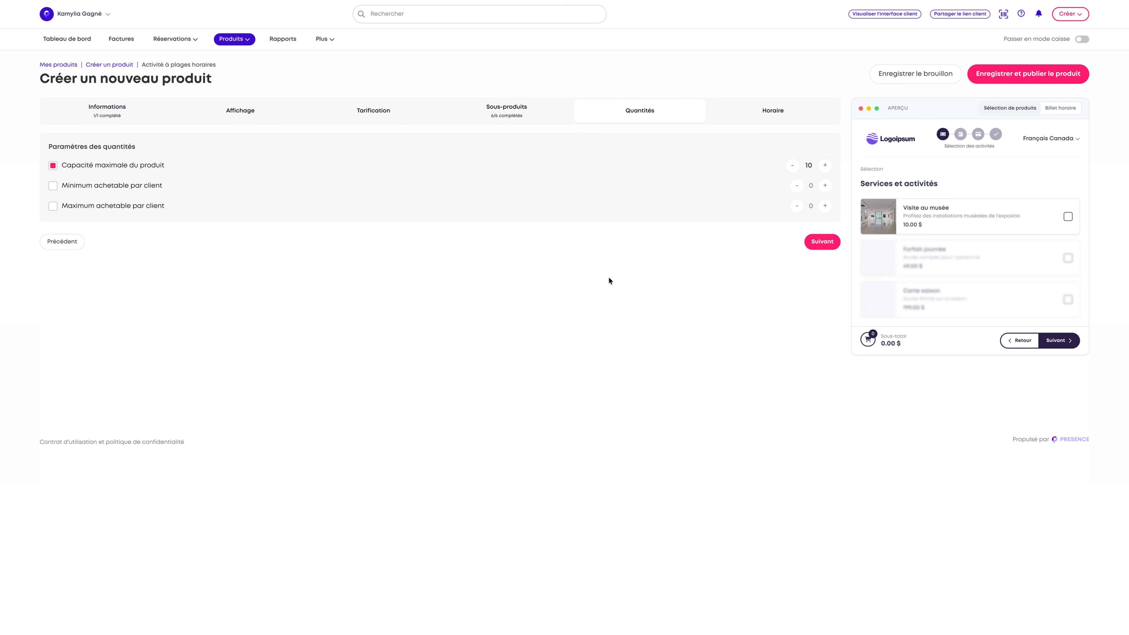
{"action": "left_click", "coordinate": [502, 114]}
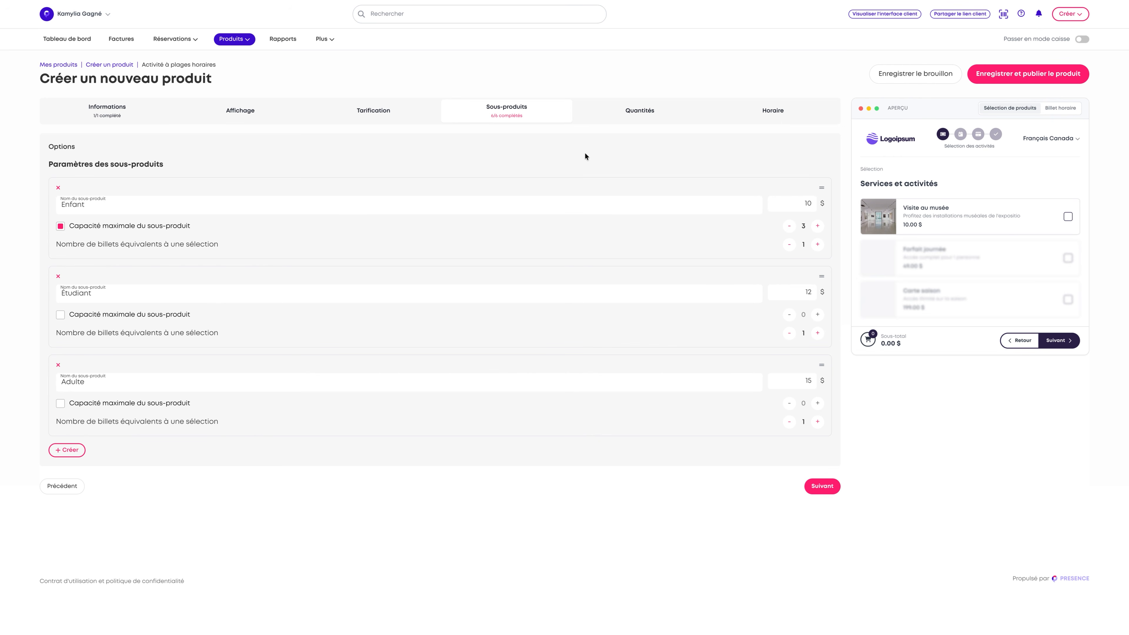
{"action": "left_click", "coordinate": [614, 121]}
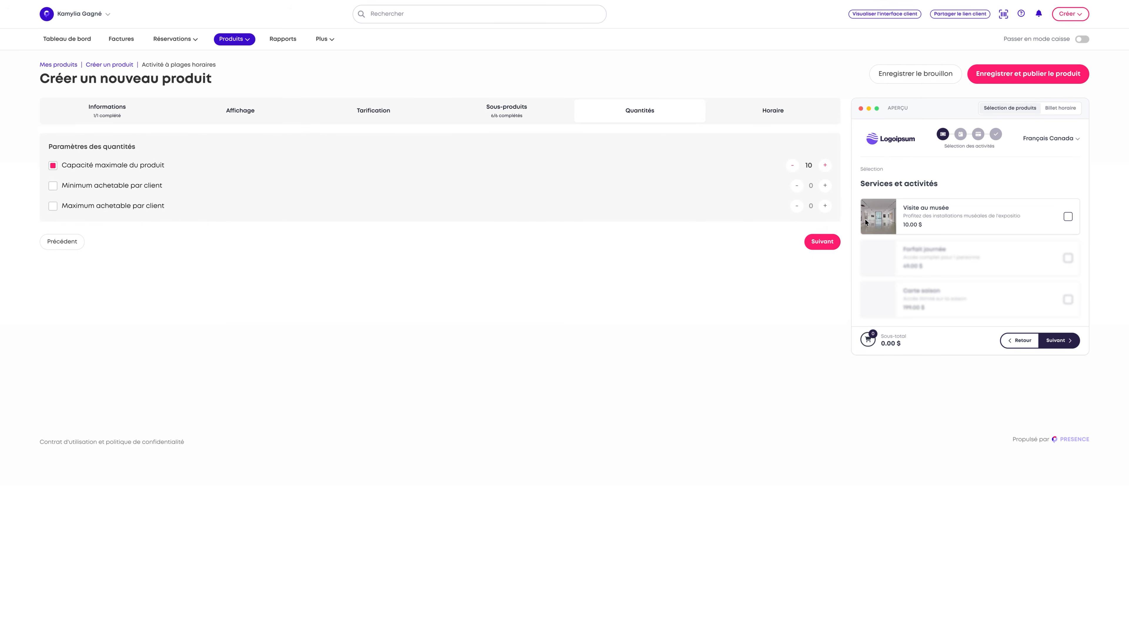
- Configure the minimum and maximum quantities purchasable per client, and open the product's schedule settings
{"action": "double_click", "coordinate": [93, 144]}
{"action": "left_click", "coordinate": [53, 165]}
{"action": "left_click", "coordinate": [53, 186]}
{"action": "left_click", "coordinate": [825, 187]}
{"action": "left_click", "coordinate": [828, 189]}
{"action": "left_click_drag", "start_coordinate": [70, 186], "coordinate": [124, 186]}
{"action": "left_click", "coordinate": [55, 207]}
{"action": "left_click", "coordinate": [825, 206]}
{"action": "left_click", "coordinate": [797, 206]}
{"action": "left_click", "coordinate": [825, 185]}
{"action": "left_click", "coordinate": [825, 186]}
{"action": "left_click", "coordinate": [768, 115]}
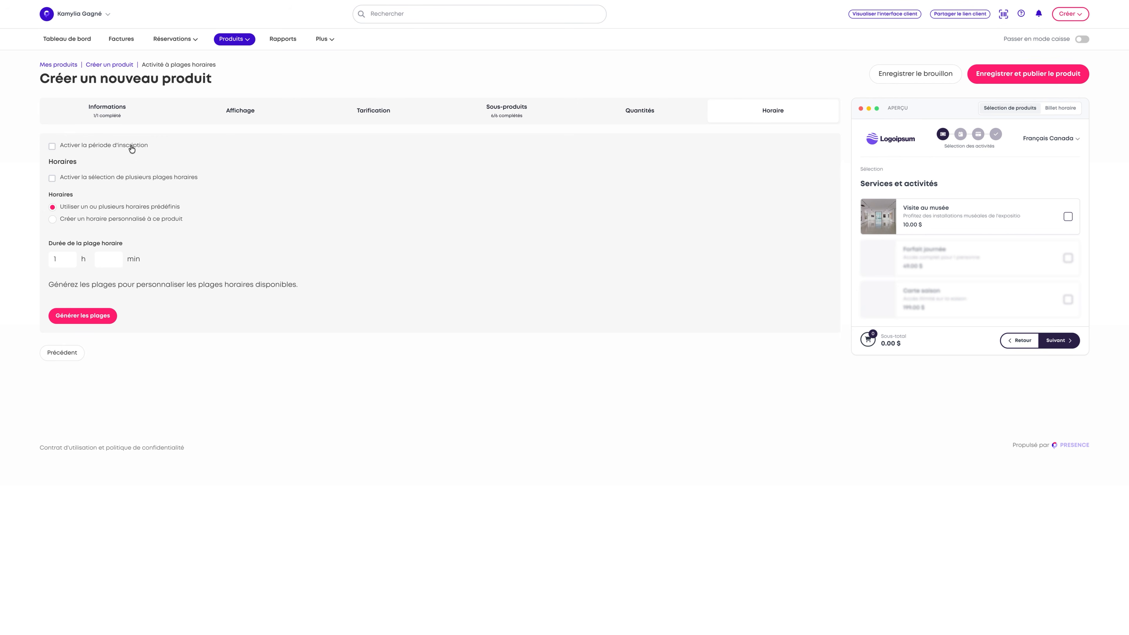
- Enable the registration period and set it to run from 2026-07-01 to 2026-07-31
{"action": "left_click", "coordinate": [61, 148]}
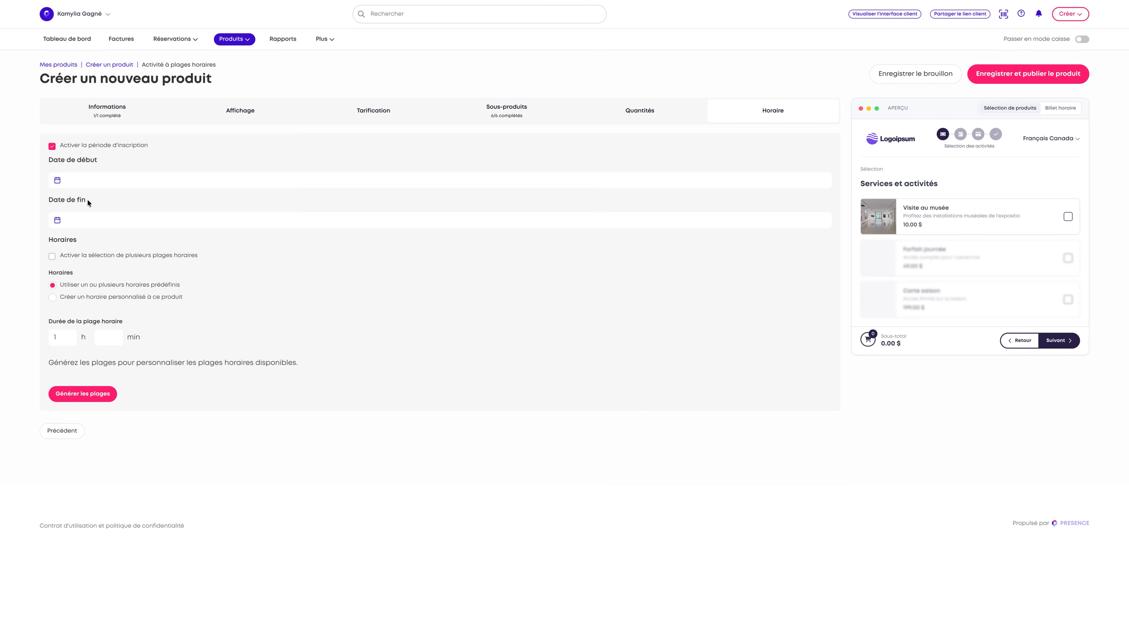
{"action": "left_click", "coordinate": [89, 182]}
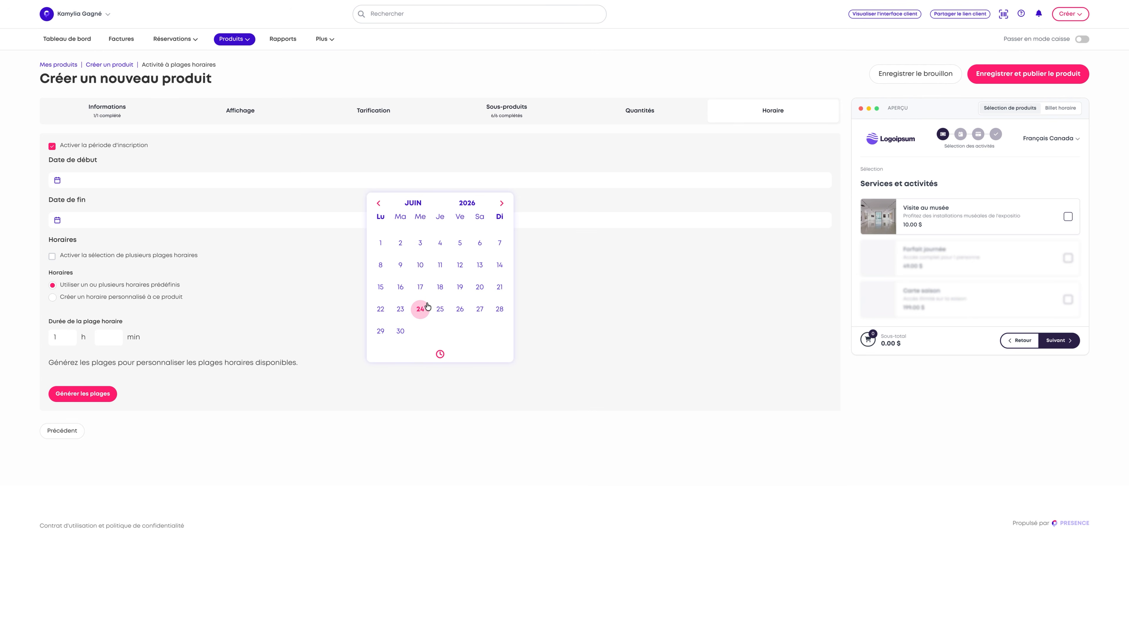
{"action": "left_click", "coordinate": [501, 202]}
{"action": "left_click", "coordinate": [419, 244]}
{"action": "left_click", "coordinate": [118, 222]}
{"action": "left_click", "coordinate": [501, 243]}
{"action": "left_click", "coordinate": [502, 245]}
{"action": "left_click", "coordinate": [378, 243]}
{"action": "left_click", "coordinate": [458, 371]}
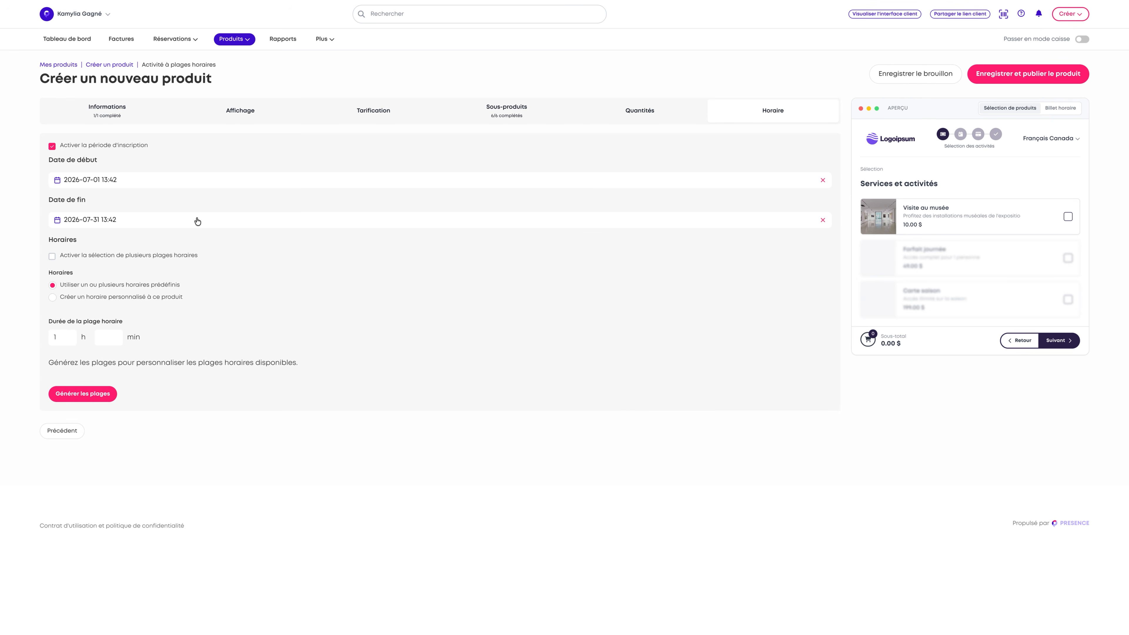
- Check the time settings of the registration start and end dates, and turn the registration period off
{"action": "left_click", "coordinate": [110, 180]}
{"action": "left_click", "coordinate": [440, 354]}
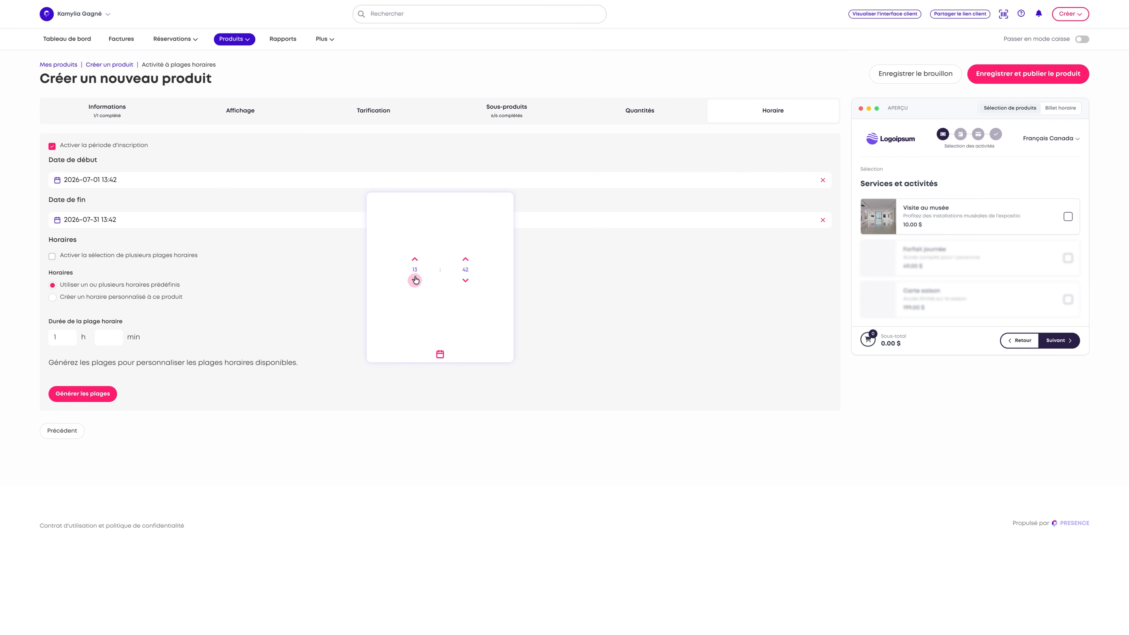
{"action": "left_click", "coordinate": [118, 228]}
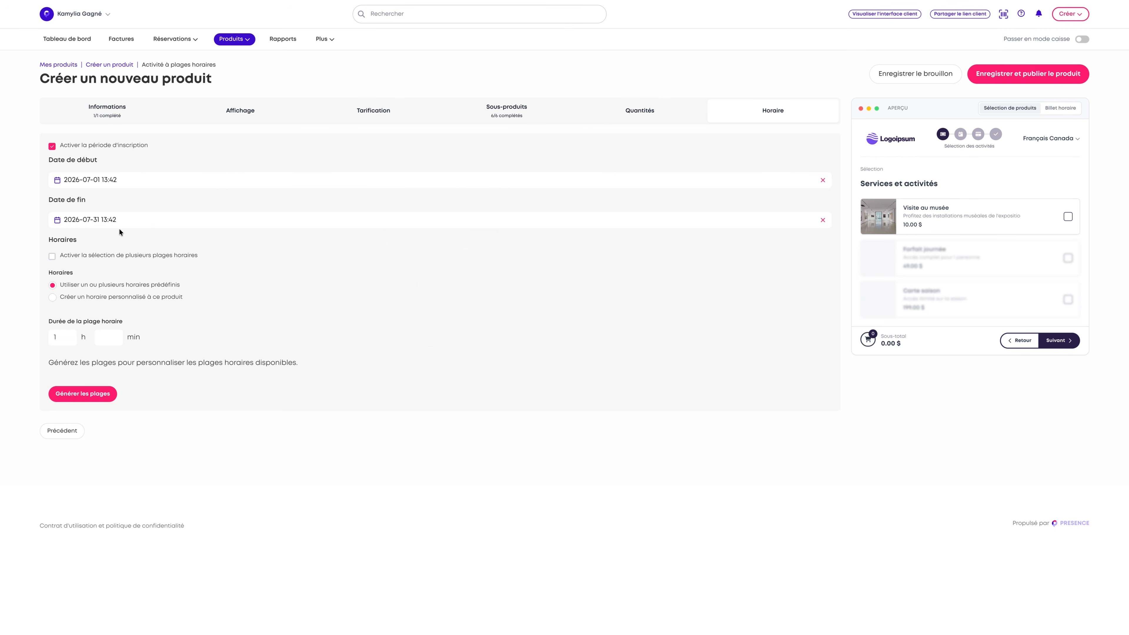
{"action": "left_click", "coordinate": [106, 220]}
{"action": "left_click", "coordinate": [515, 374]}
{"action": "left_click", "coordinate": [52, 146]}
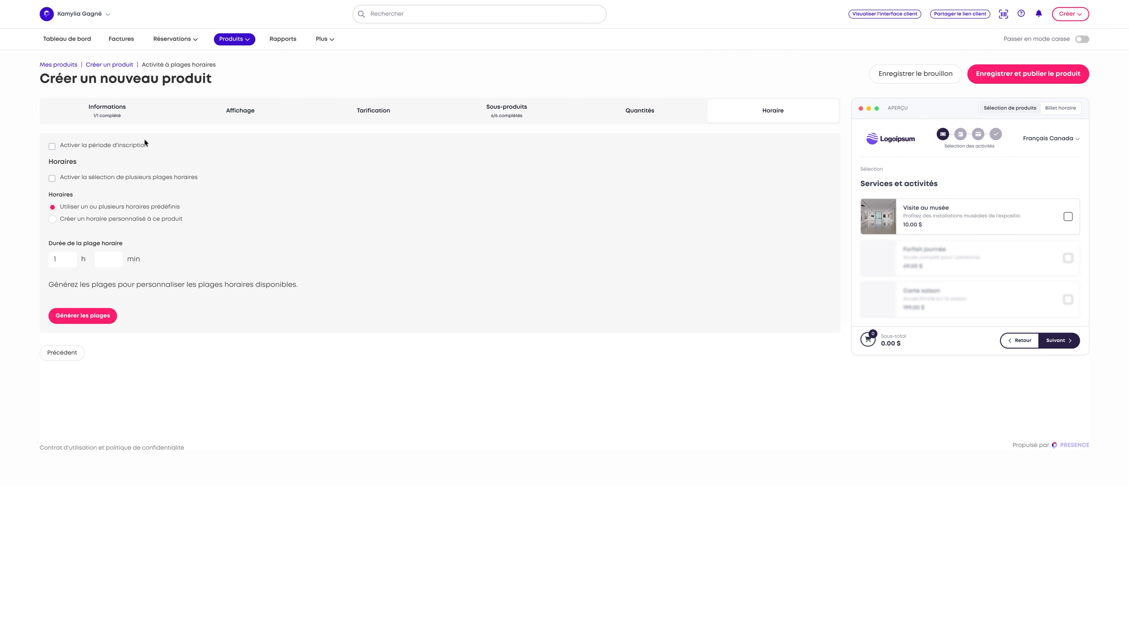
{"action": "left_click_drag", "start_coordinate": [73, 195], "coordinate": [80, 164]}
{"action": "left_click", "coordinate": [52, 179]}
{"action": "left_click", "coordinate": [53, 179]}
{"action": "left_click", "coordinate": [66, 164]}
{"action": "left_click_drag", "start_coordinate": [50, 195], "coordinate": [69, 196]}
{"action": "left_click", "coordinate": [224, 40]}
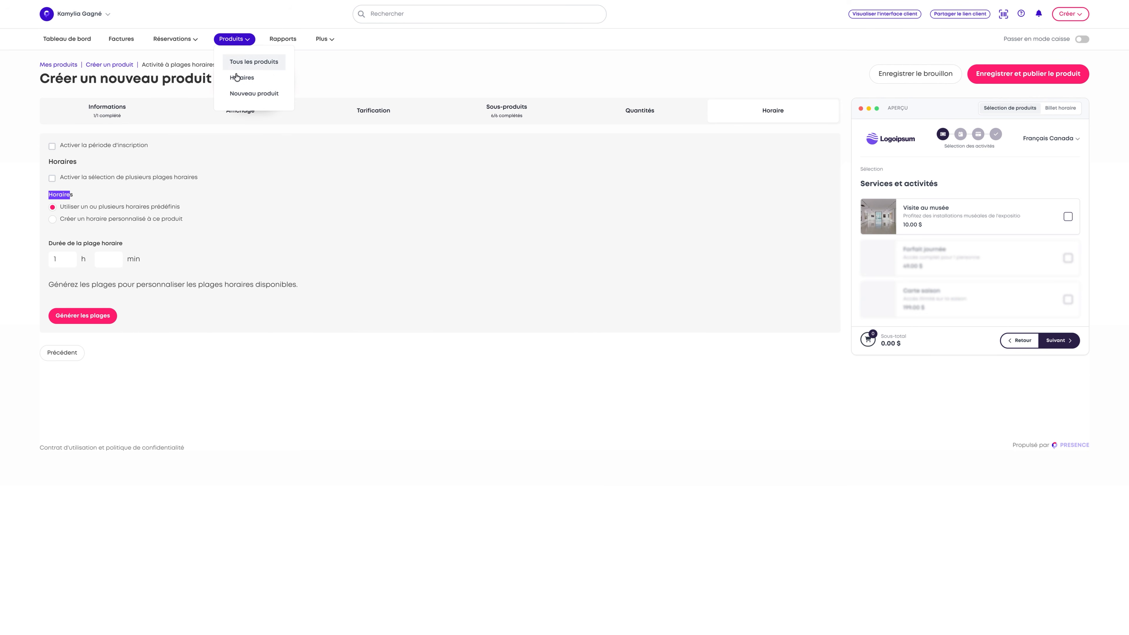
{"action": "left_click", "coordinate": [28, 219]}
- Choose a custom schedule for this product and add an opening period starting on 2026-06-24
{"action": "left_click", "coordinate": [92, 221]}
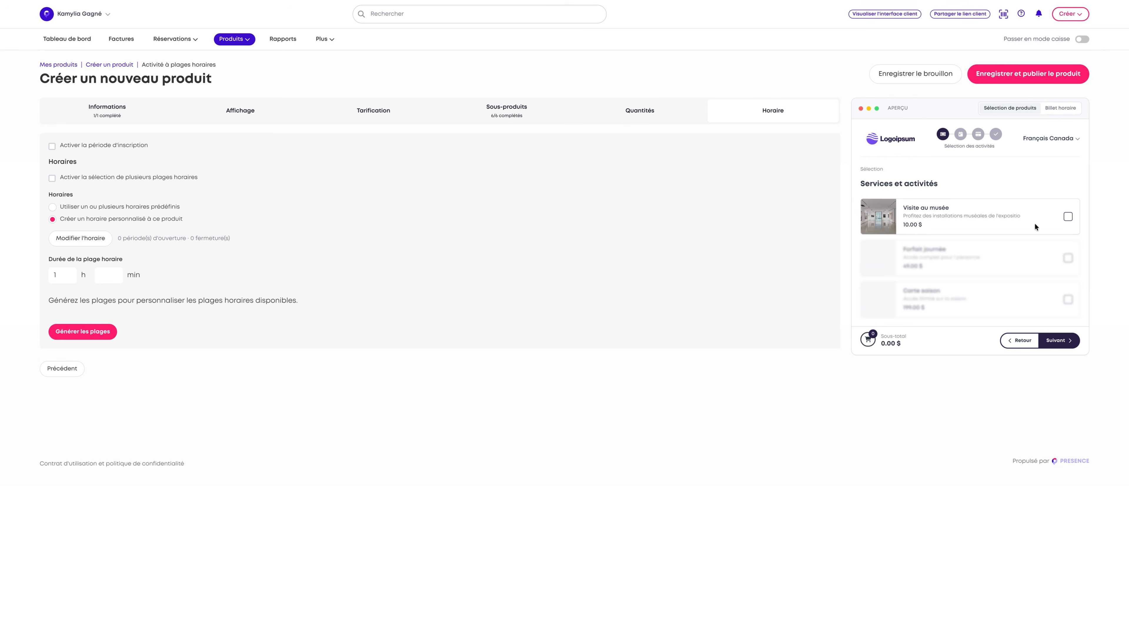
{"action": "left_click", "coordinate": [88, 236]}
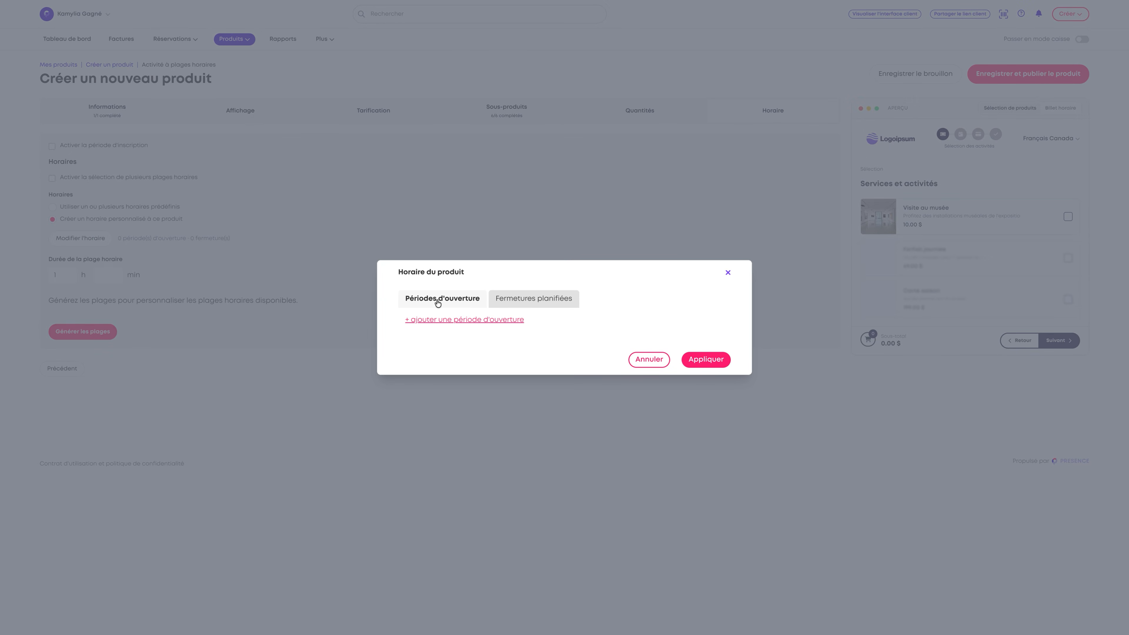
{"action": "left_click", "coordinate": [463, 319]}
{"action": "left_click", "coordinate": [497, 283]}
{"action": "left_click", "coordinate": [475, 412]}
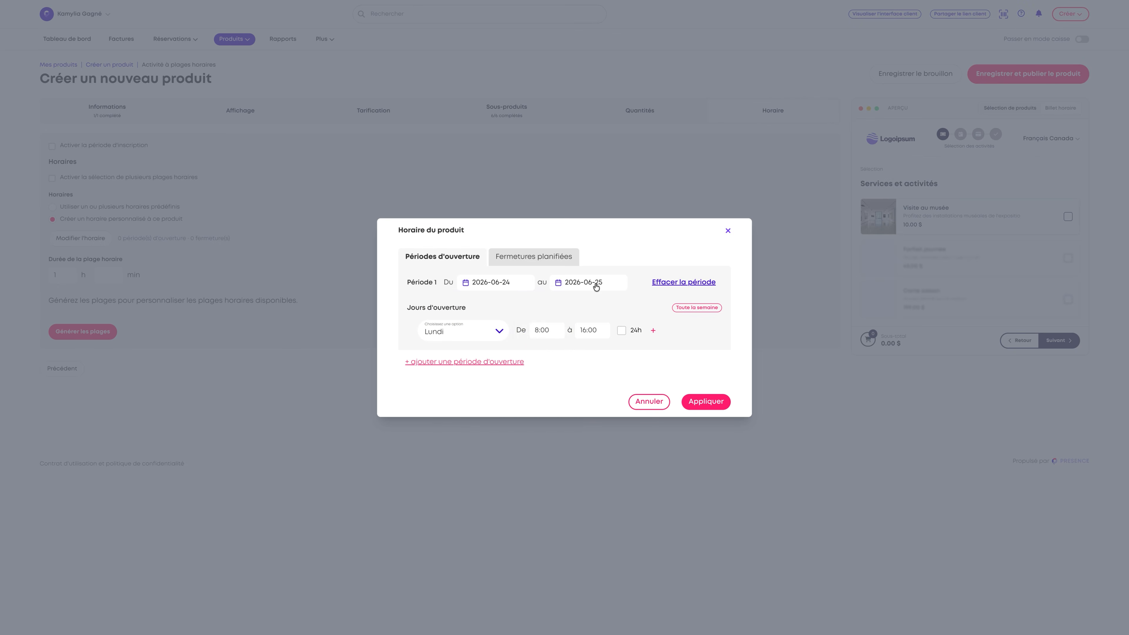
- Set the end date of the opening period to 2026-09-30
{"action": "left_click", "coordinate": [596, 283]}
{"action": "left_click", "coordinate": [651, 305]}
{"action": "left_click", "coordinate": [650, 306]}
{"action": "left_click", "coordinate": [651, 306]}
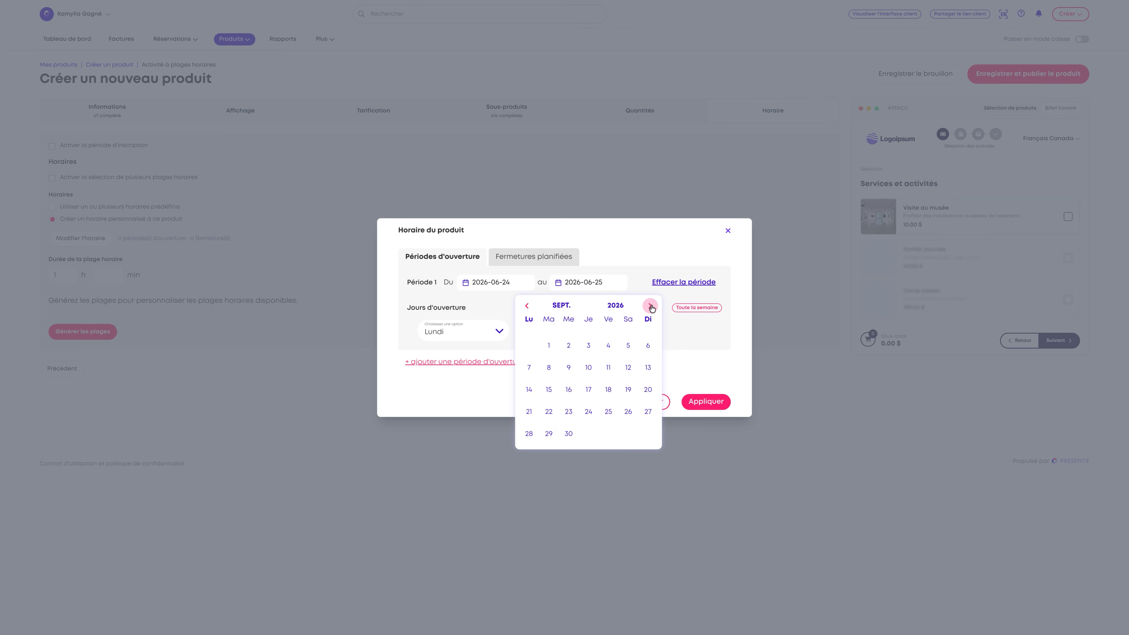
{"action": "left_click", "coordinate": [569, 434]}
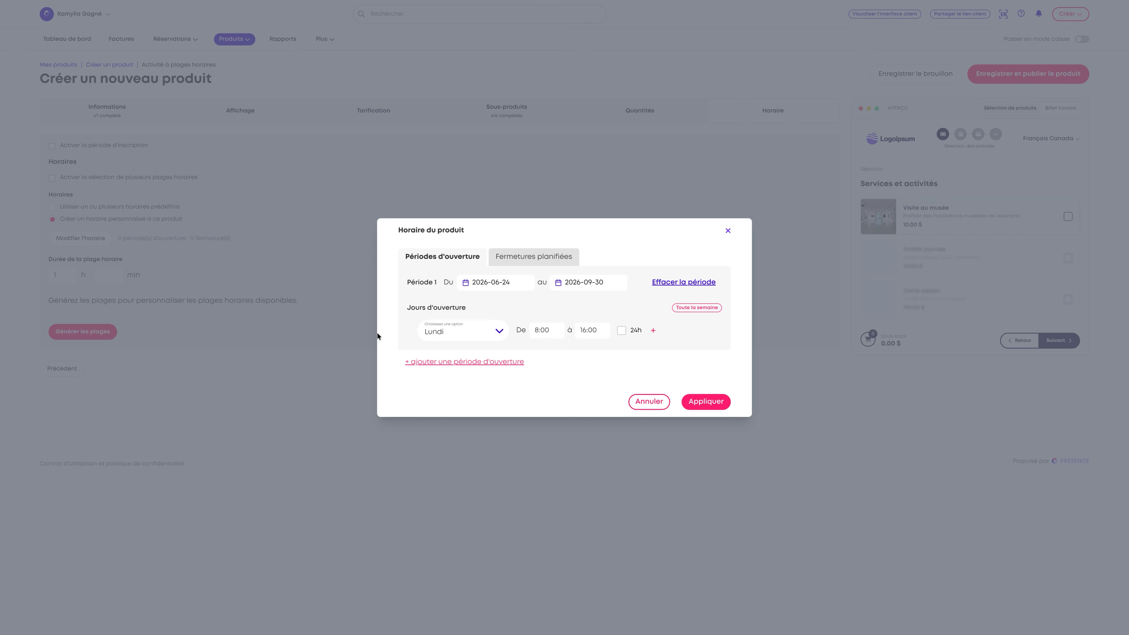
- Add the whole week to the opening period, remove Lundi, and make Mardi through Dimanche open 24h
{"action": "left_click", "coordinate": [692, 308]}
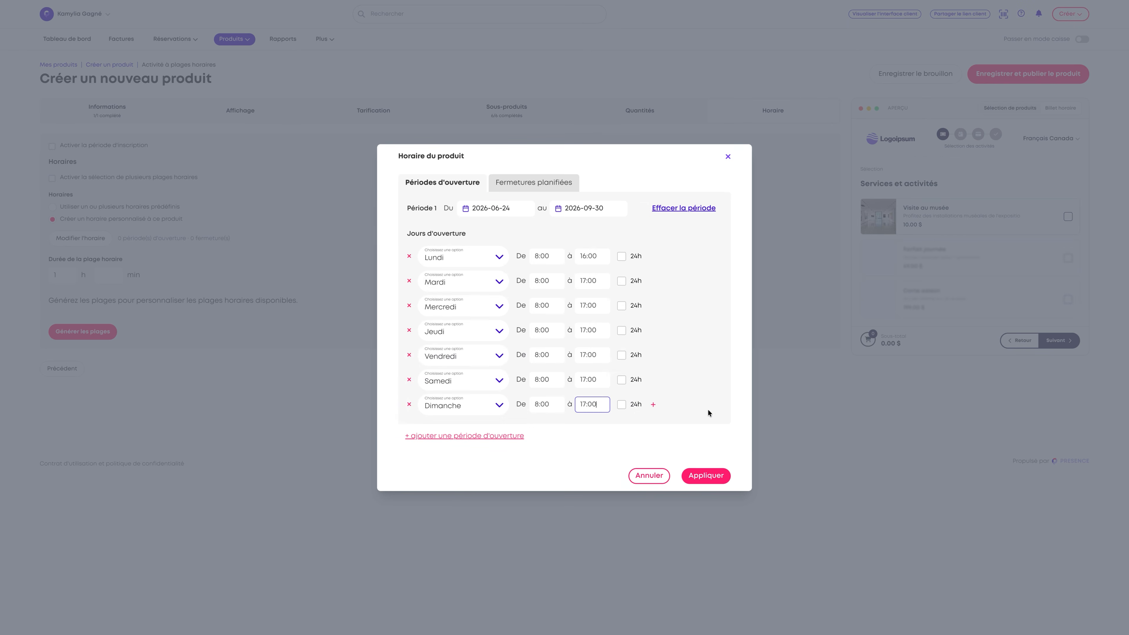
{"action": "left_click", "coordinate": [409, 256]}
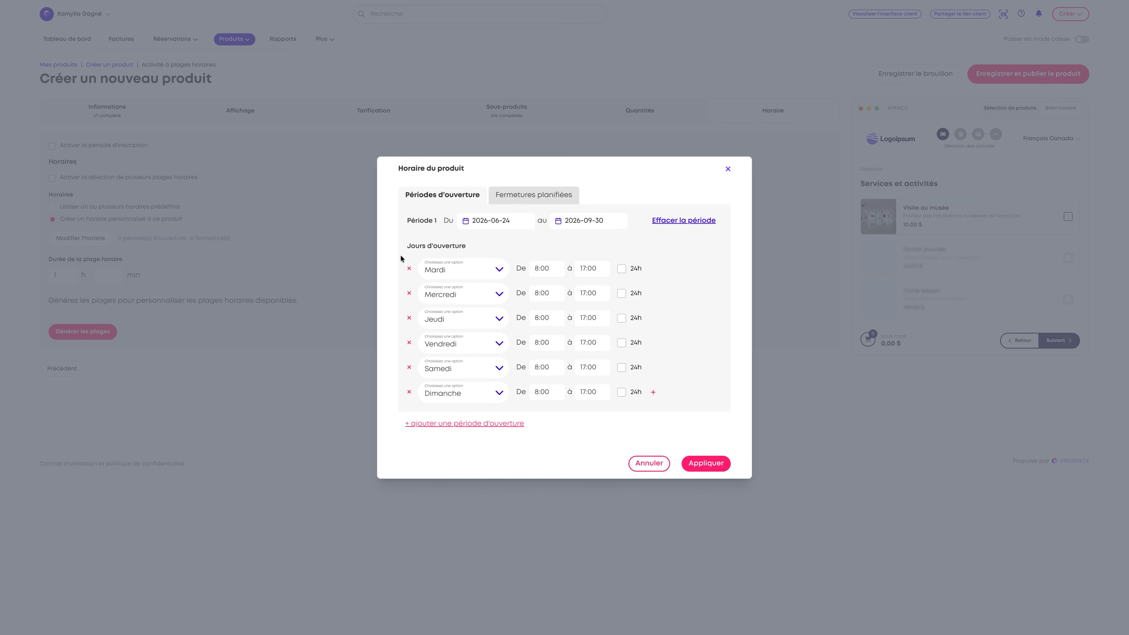
{"action": "left_click", "coordinate": [622, 269]}
{"action": "left_click", "coordinate": [622, 293]}
{"action": "left_click", "coordinate": [621, 317]}
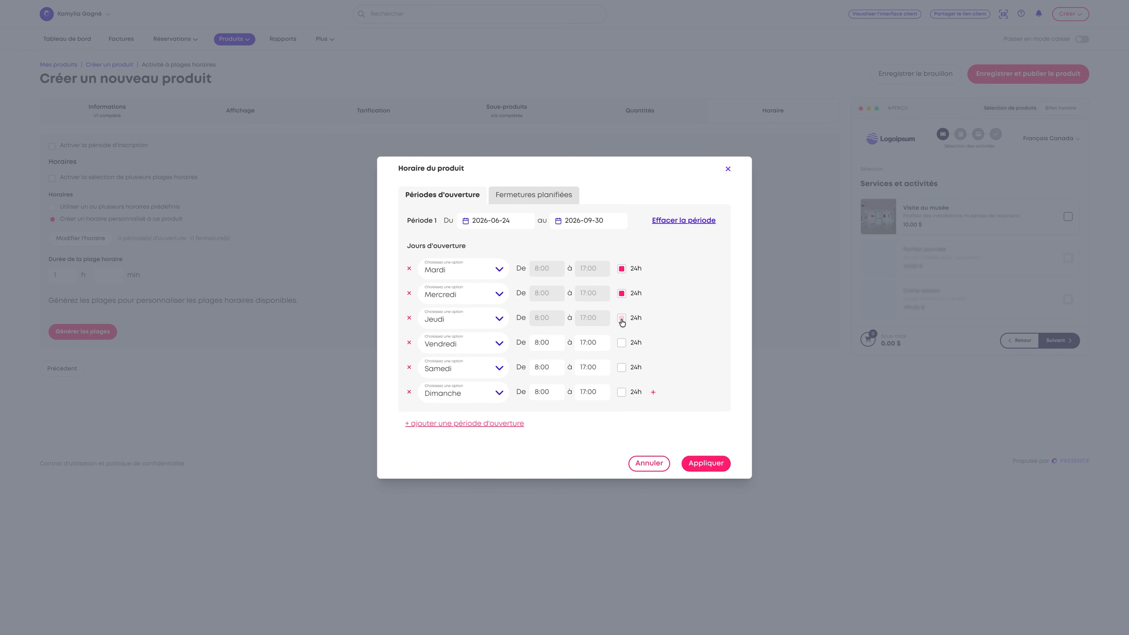
{"action": "left_click", "coordinate": [621, 342]}
{"action": "left_click", "coordinate": [622, 367]}
{"action": "left_click", "coordinate": [622, 392]}
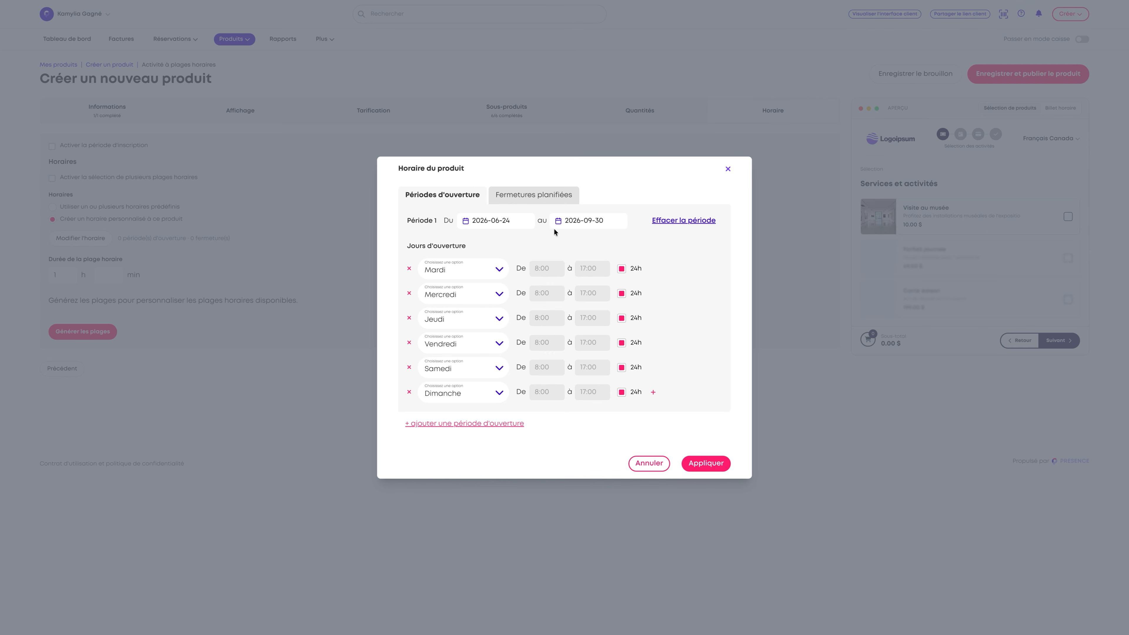
- Add a planned closure to the product schedule as a period from 2026-07-13 to 2026-07-19
{"action": "left_click", "coordinate": [548, 201]}
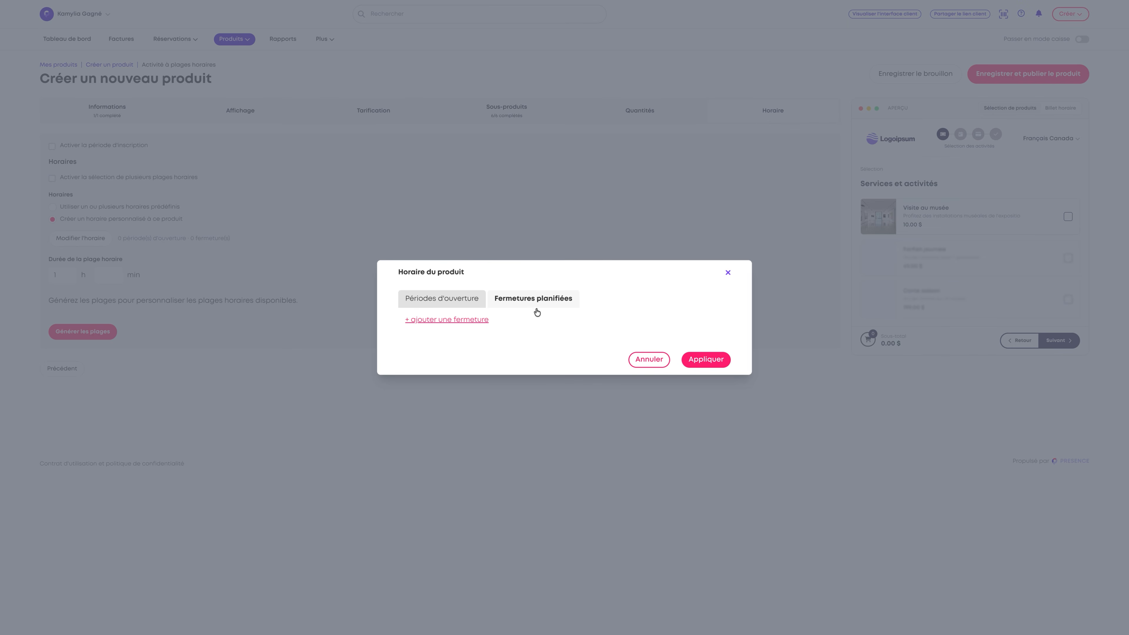
{"action": "left_click", "coordinate": [440, 320]}
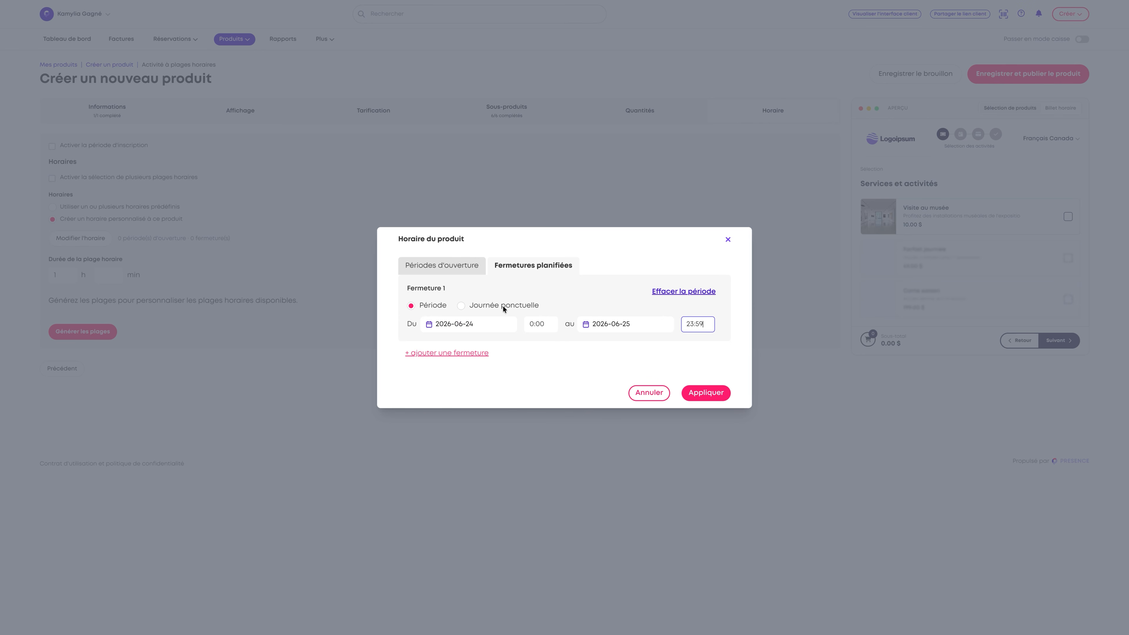
{"action": "left_click", "coordinate": [466, 329]}
{"action": "left_click", "coordinate": [530, 347]}
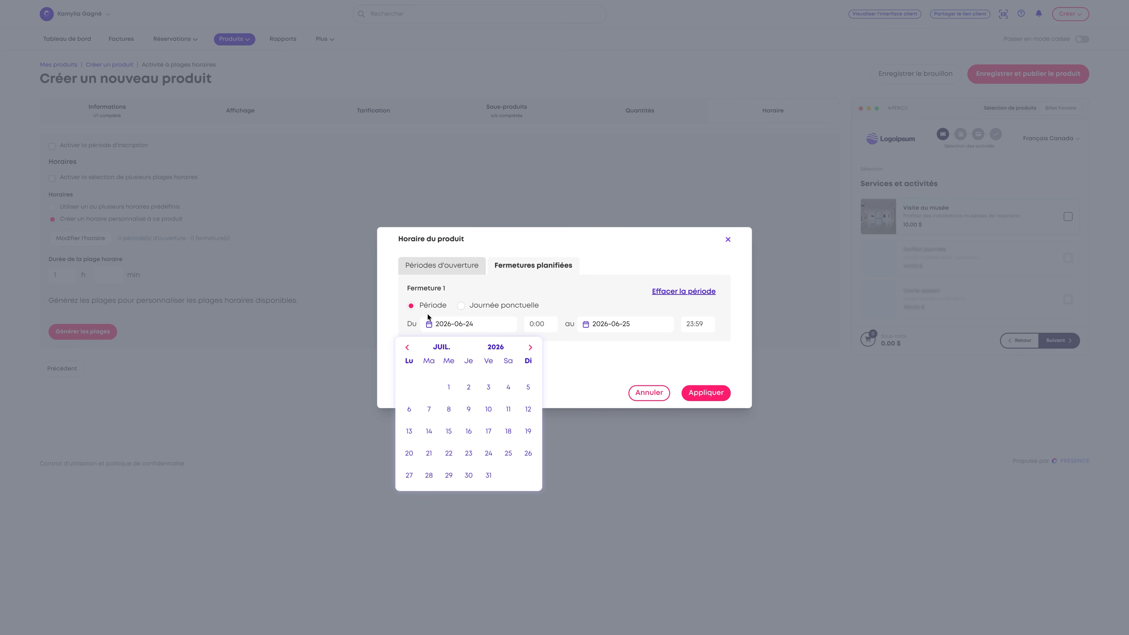
{"action": "scroll", "coordinate": [409, 431], "scroll_direction": "down", "scroll_amount": 1}
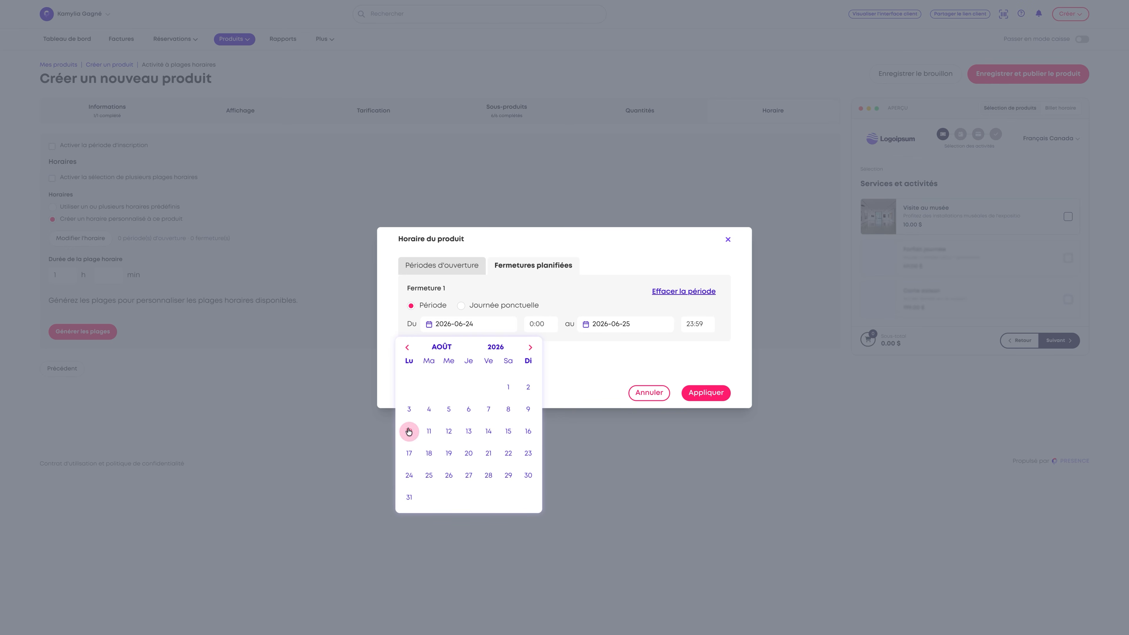
{"action": "left_click", "coordinate": [407, 347]}
{"action": "left_click", "coordinate": [411, 431]}
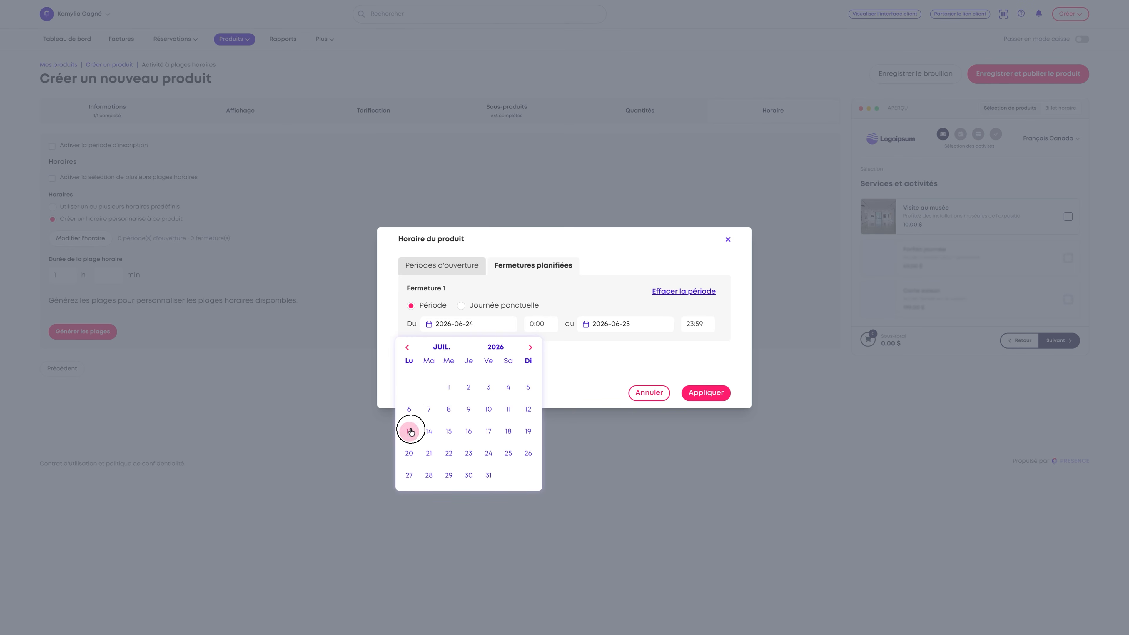
{"action": "scroll", "coordinate": [411, 431], "scroll_direction": "down", "scroll_amount": 1}
{"action": "left_click", "coordinate": [407, 348]}
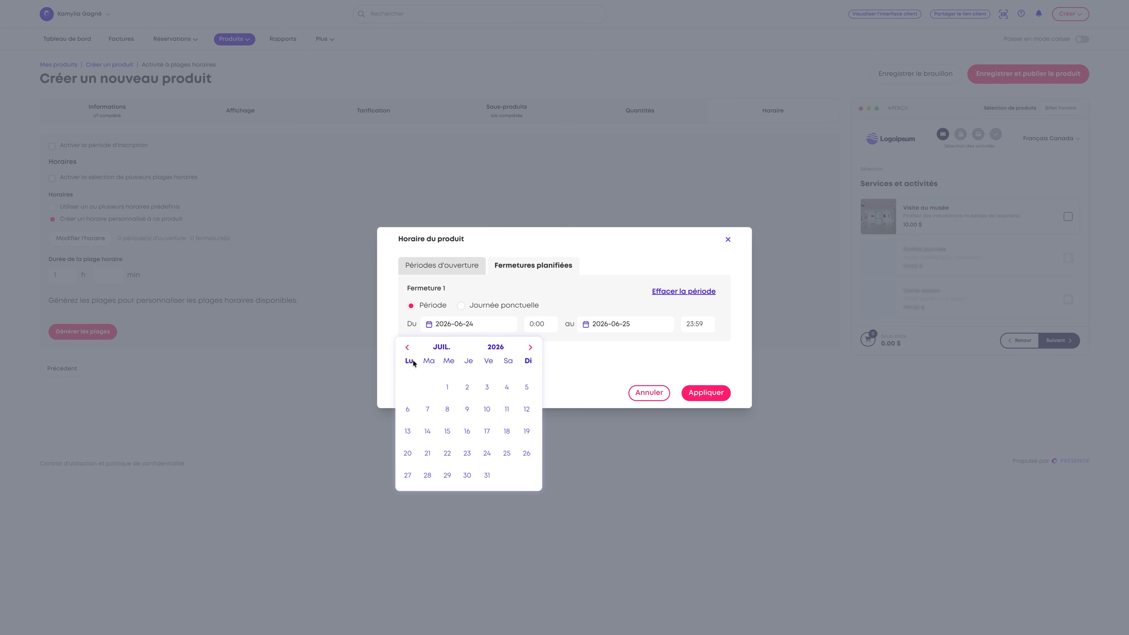
{"action": "left_click", "coordinate": [410, 431]}
{"action": "left_click", "coordinate": [624, 325]}
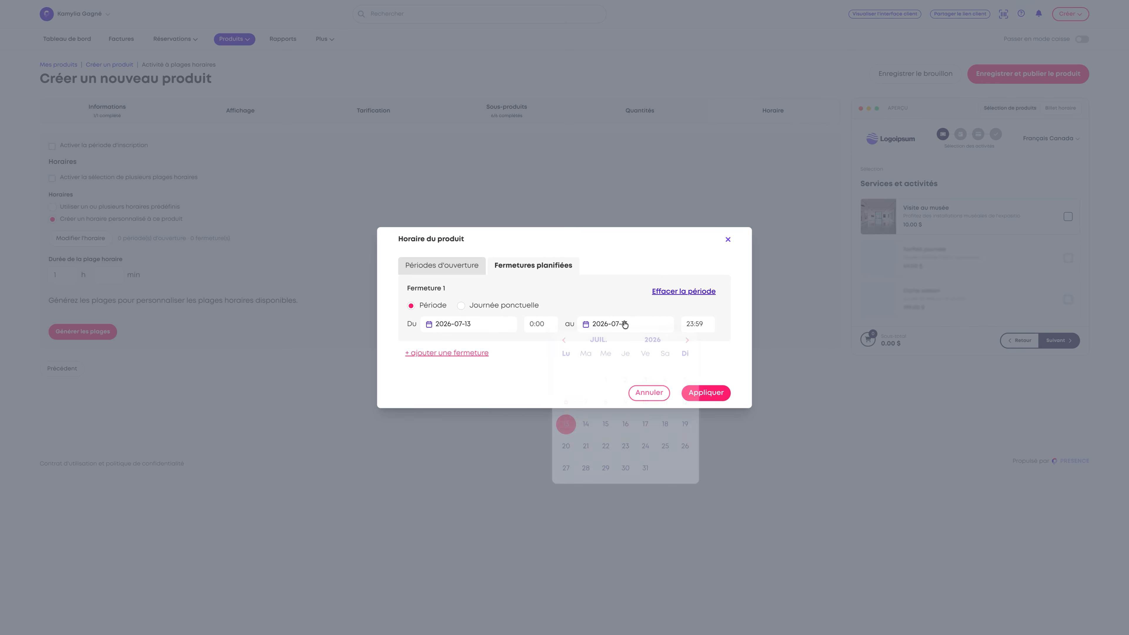
{"action": "left_click", "coordinate": [684, 424]}
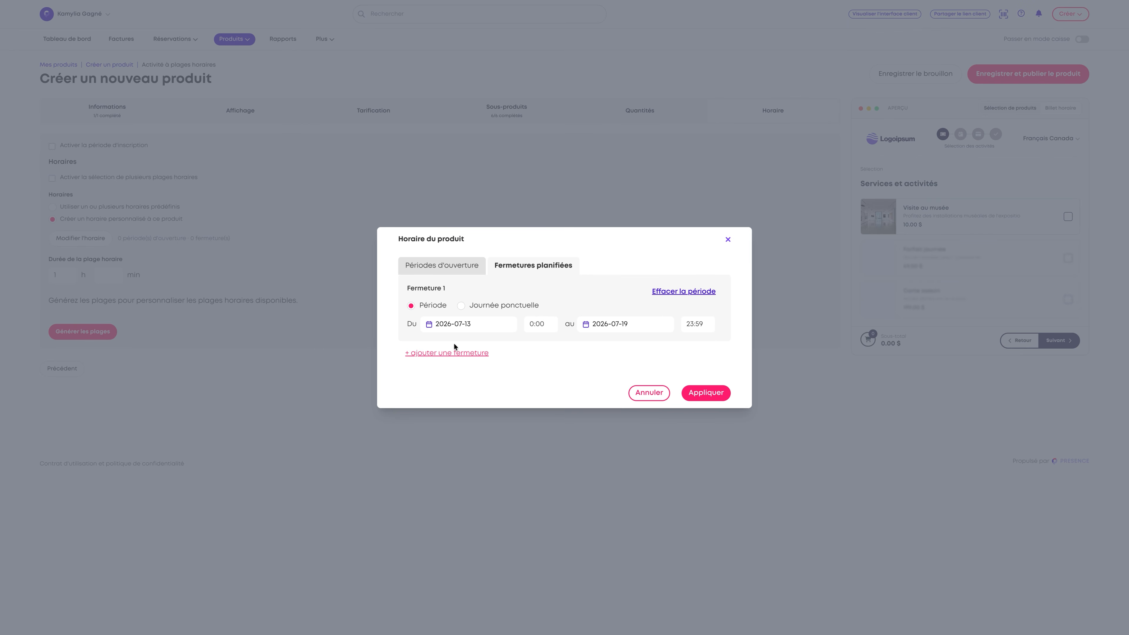
- Add a second closure as a single 24h day on 2026-07-01, and apply the product schedule
{"action": "left_click", "coordinate": [454, 354]}
{"action": "left_click", "coordinate": [500, 342]}
{"action": "left_click", "coordinate": [461, 359]}
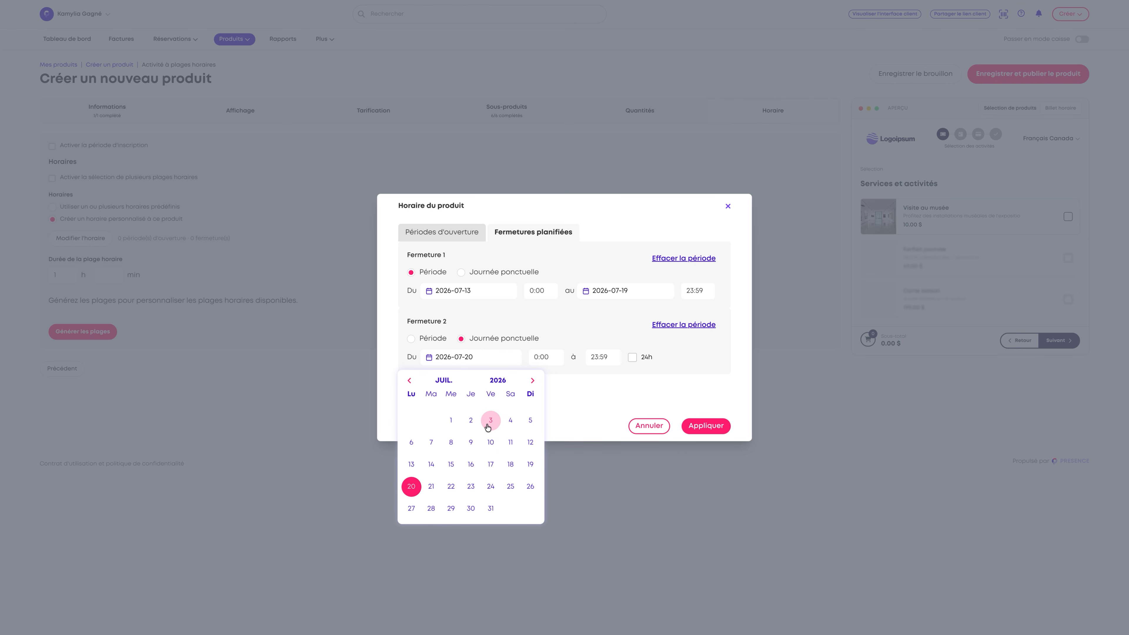
{"action": "left_click", "coordinate": [451, 421]}
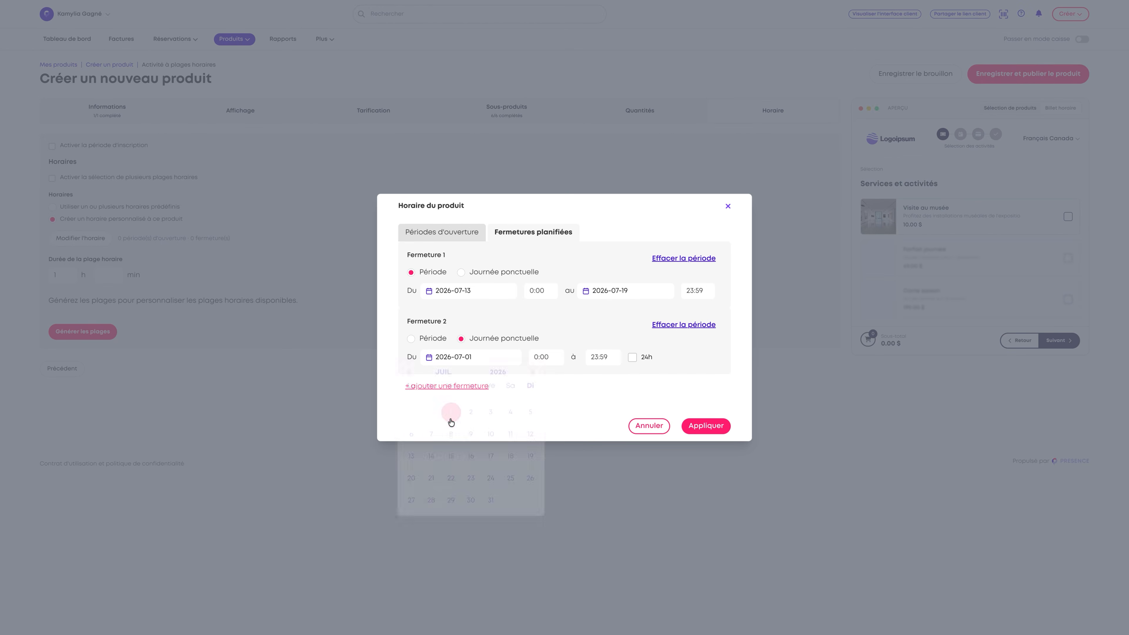
{"action": "left_click", "coordinate": [632, 357]}
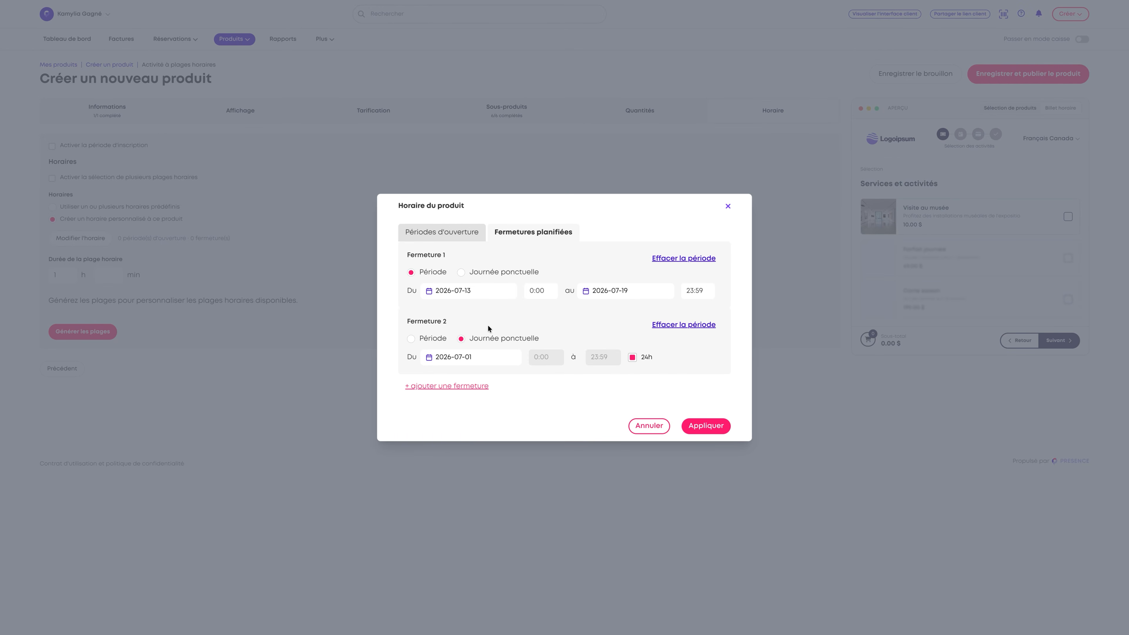
{"action": "left_click", "coordinate": [707, 426]}
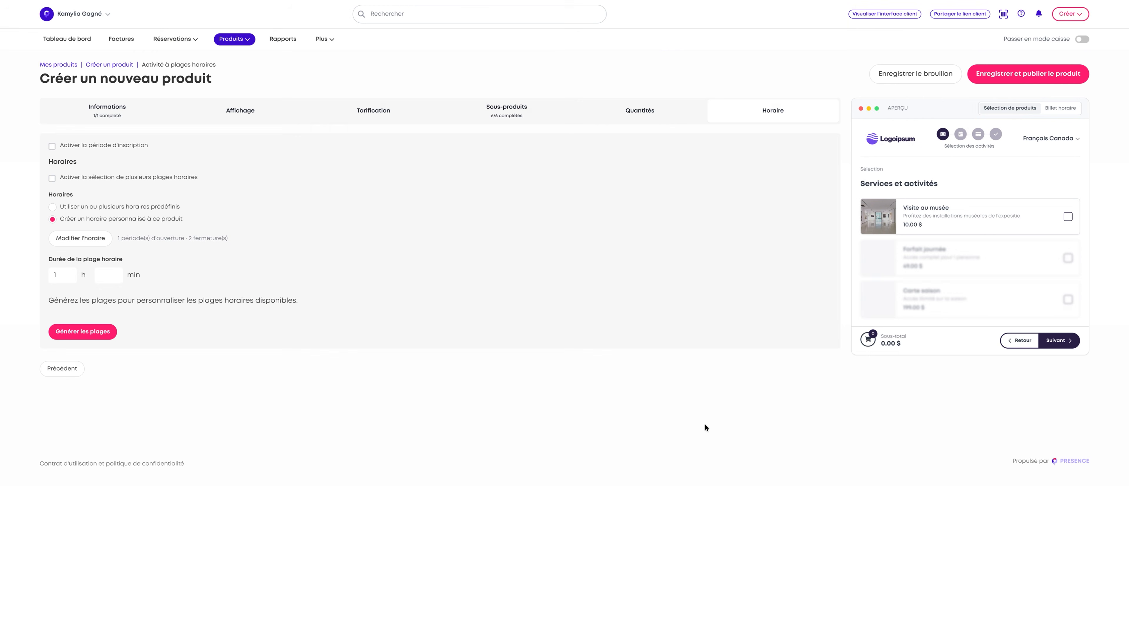
- Set the time slot duration to 1 h 0 min
{"action": "left_click_drag", "start_coordinate": [116, 238], "coordinate": [234, 239]}
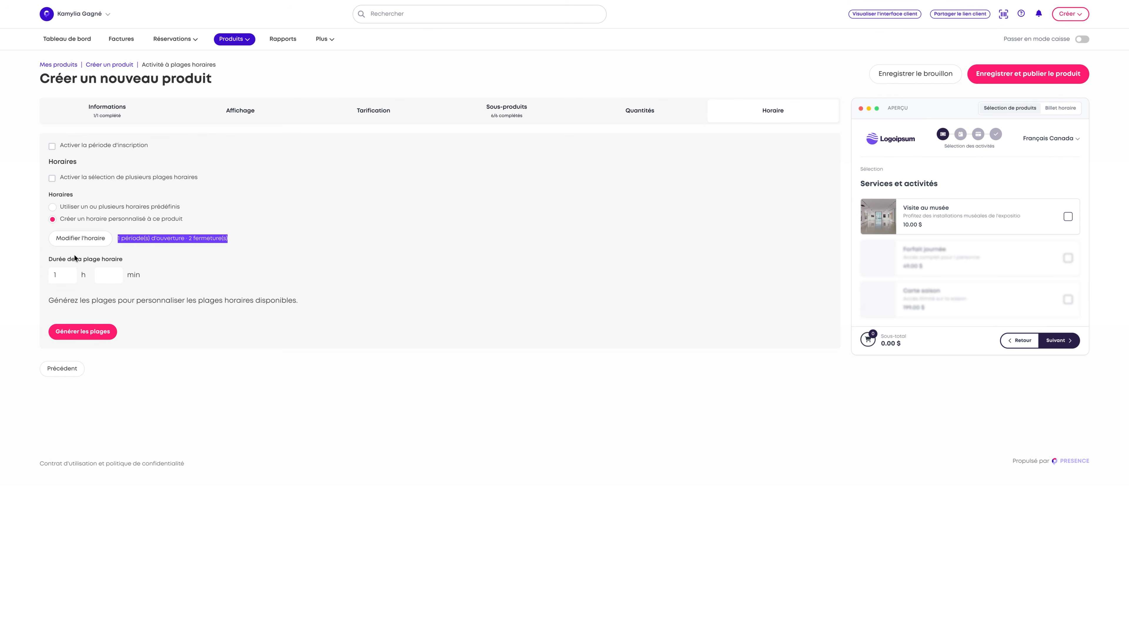
{"action": "left_click_drag", "start_coordinate": [49, 258], "coordinate": [142, 266]}
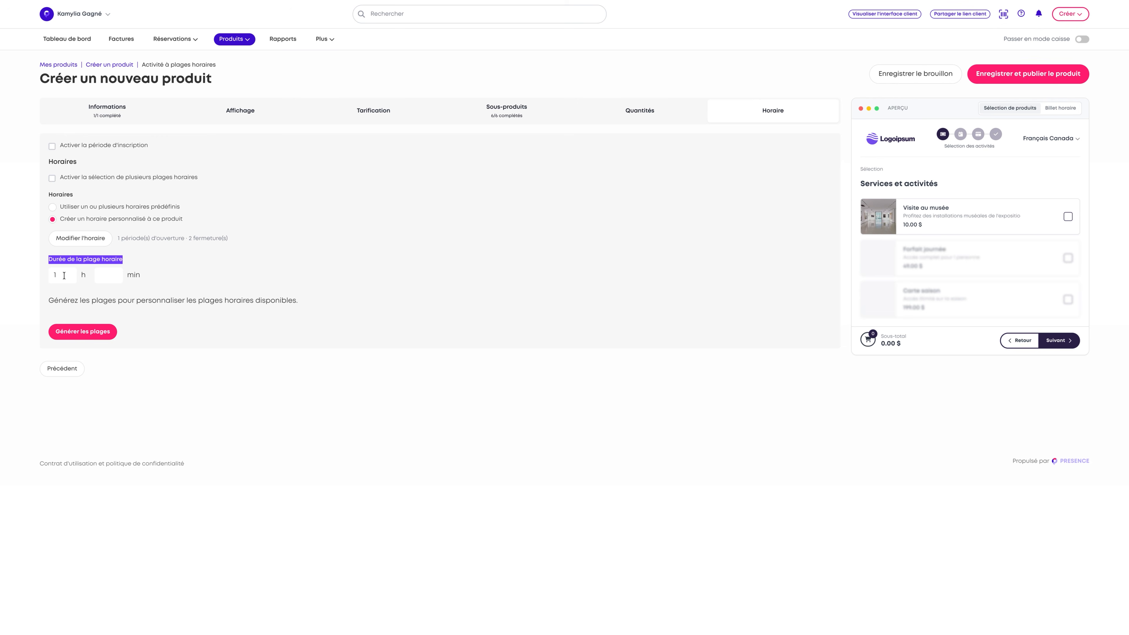
{"action": "left_click", "coordinate": [50, 272]}
{"action": "left_click", "coordinate": [116, 273]}
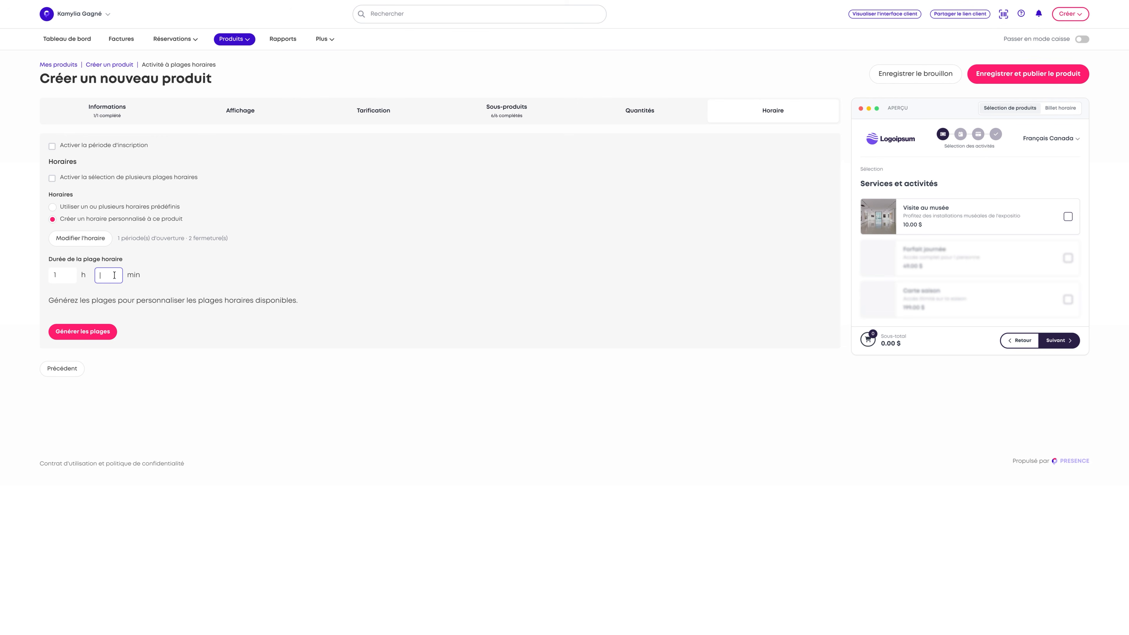
{"action": "type", "text": "0"}
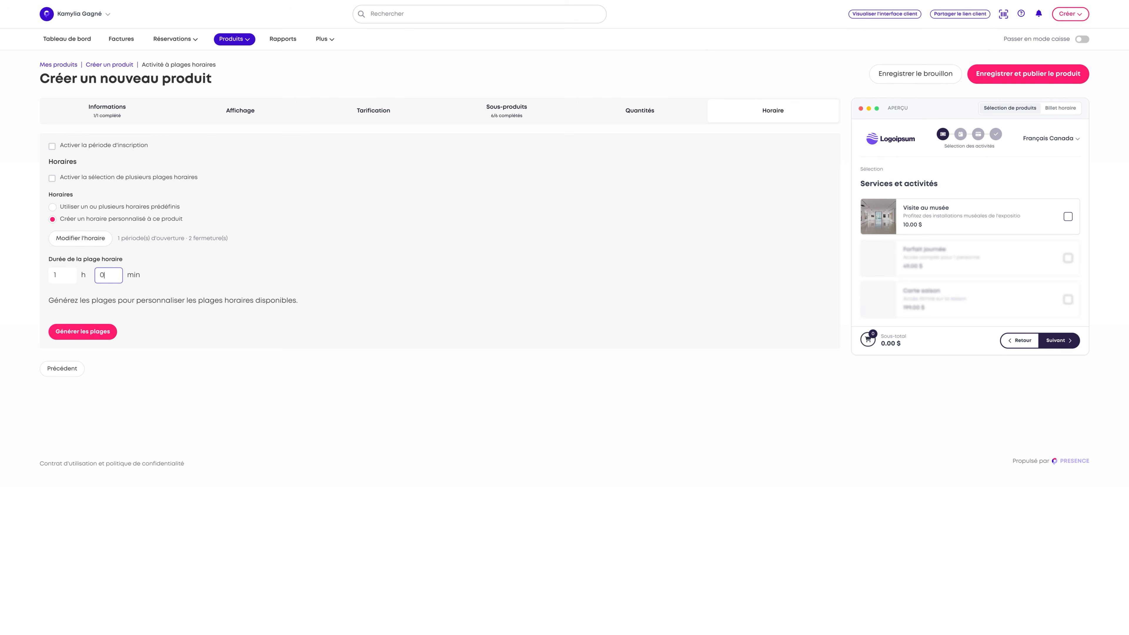
- Start generating the time slots and exclude Lundi from the activity days, keeping Mardi through Dimanche
{"action": "left_click", "coordinate": [85, 336]}
{"action": "left_click", "coordinate": [403, 367]}
{"action": "left_click", "coordinate": [403, 382]}
{"action": "left_click", "coordinate": [403, 298]}
{"action": "left_click", "coordinate": [403, 298]}
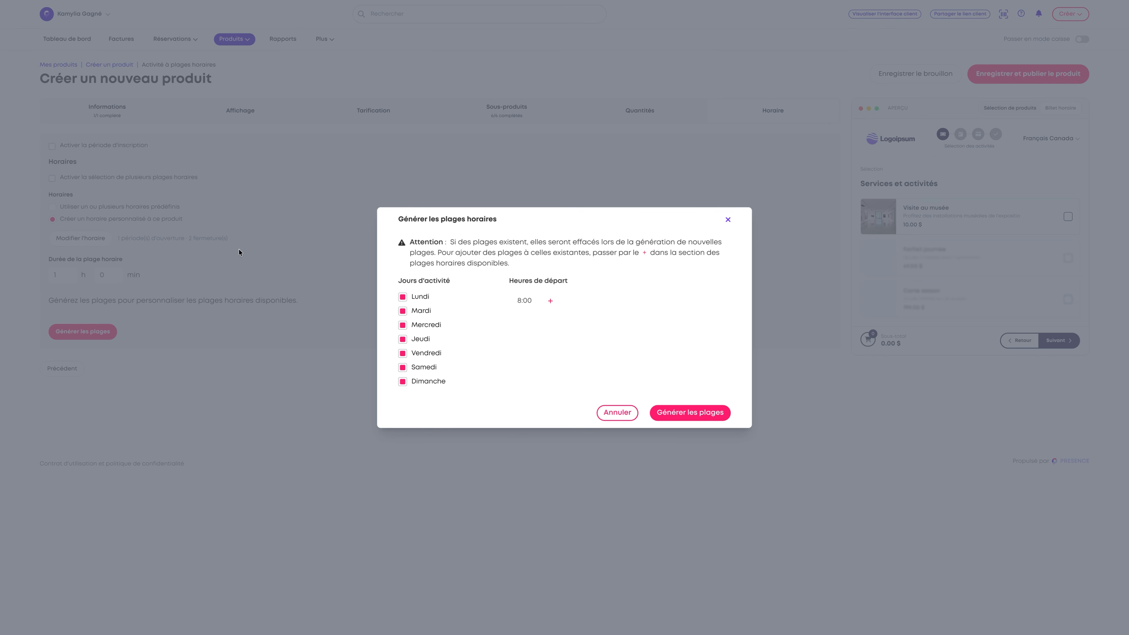
{"action": "left_click", "coordinate": [402, 297]}
- Enter hourly start times from 10:00 to 16:00 and generate the time slots
{"action": "left_click", "coordinate": [519, 301]}
{"action": "type", "text": "1"}
{"action": "left_click", "coordinate": [550, 301]}
{"action": "type", "text": "11"}
{"action": "left_click", "coordinate": [608, 301]}
{"action": "type", "text": "12"}
{"action": "left_click", "coordinate": [657, 301]}
{"action": "type", "text": "13"}
{"action": "left_click", "coordinate": [705, 301]}
{"action": "type", "text": "14"}
{"action": "left_click", "coordinate": [561, 323]}
{"action": "type", "text": "15"}
{"action": "left_click", "coordinate": [608, 324]}
{"action": "type", "text": "16"}
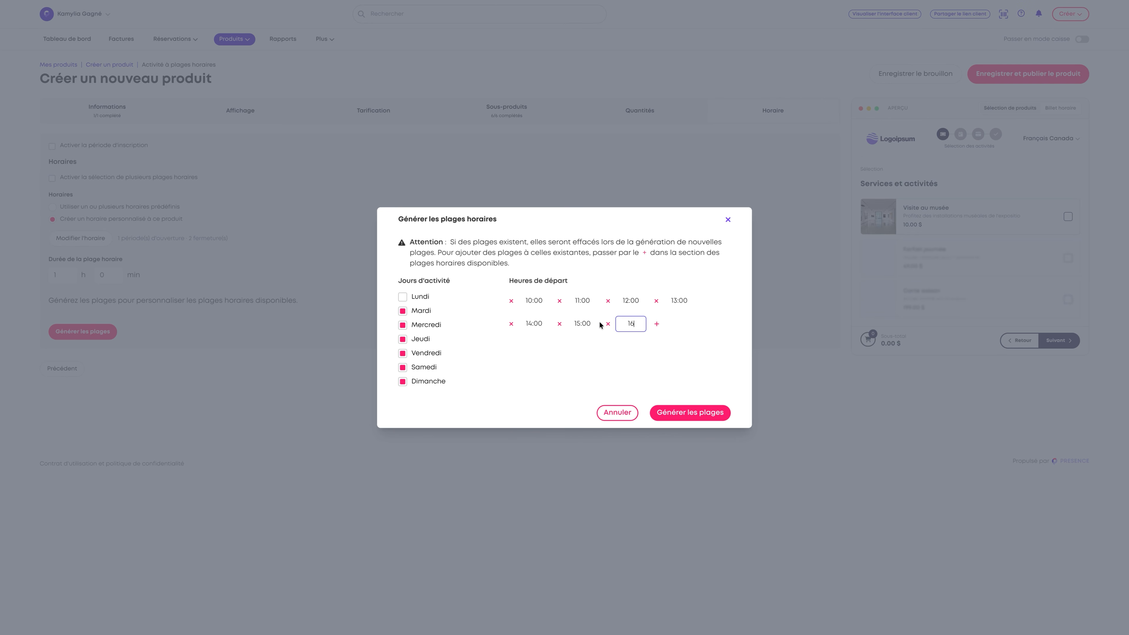
{"action": "left_click", "coordinate": [642, 347]}
{"action": "left_click", "coordinate": [682, 413]}
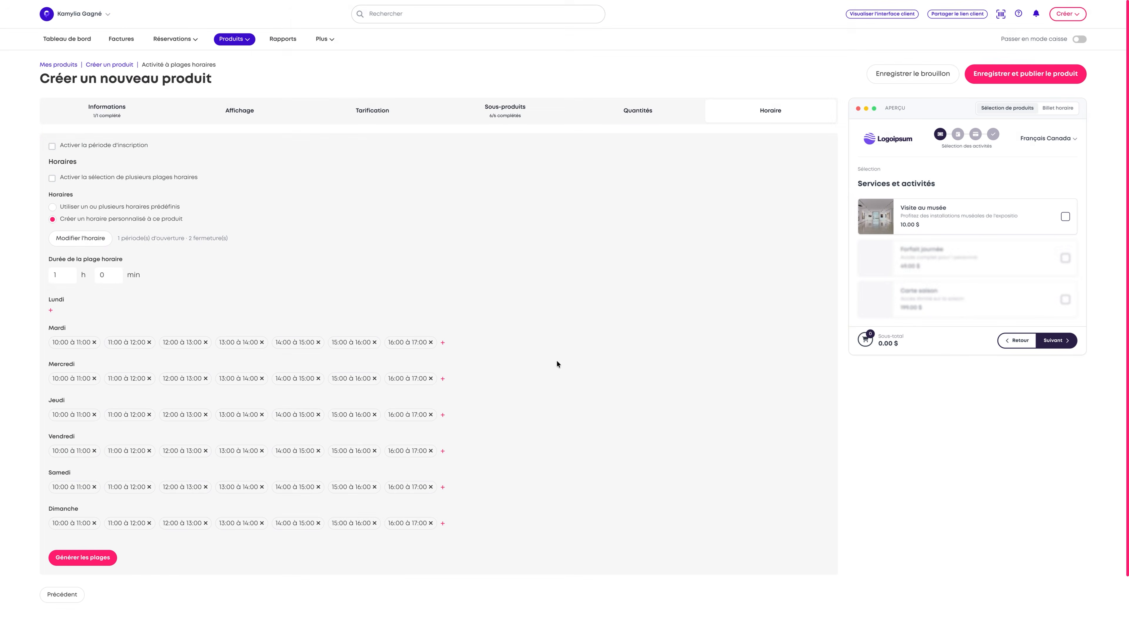
- Review the generated slots and the schedule summary, and save the product as a draft
{"action": "scroll", "coordinate": [556, 364], "scroll_direction": "down", "scroll_amount": 2}
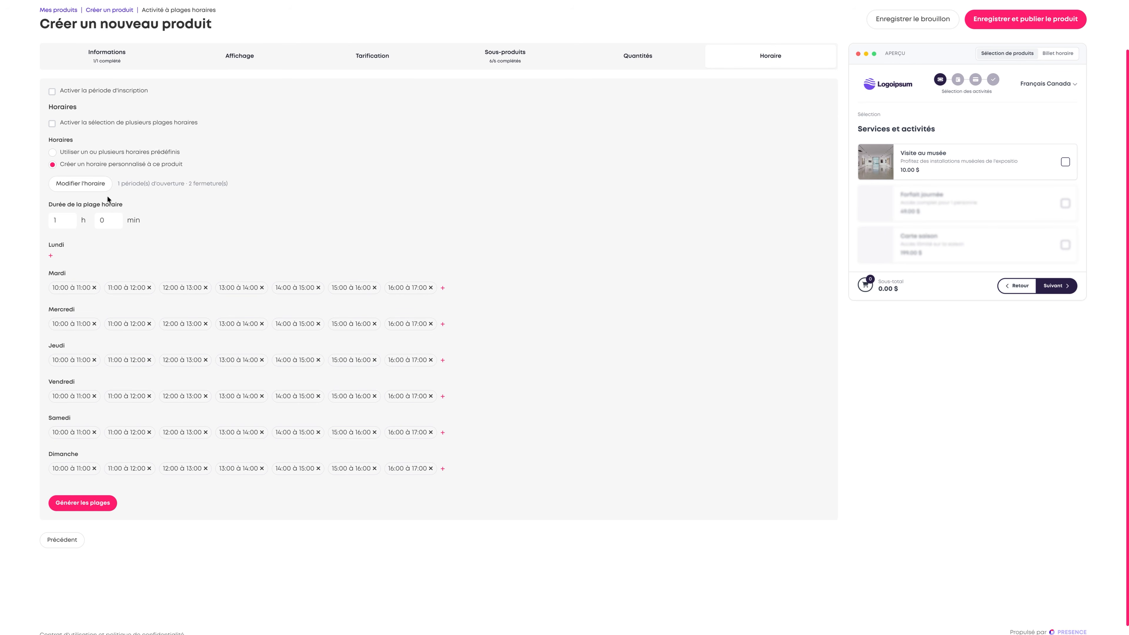
{"action": "left_click_drag", "start_coordinate": [119, 185], "coordinate": [262, 182]}
{"action": "left_click", "coordinate": [259, 186]}
{"action": "scroll", "coordinate": [169, 556], "scroll_direction": "up", "scroll_amount": 2}
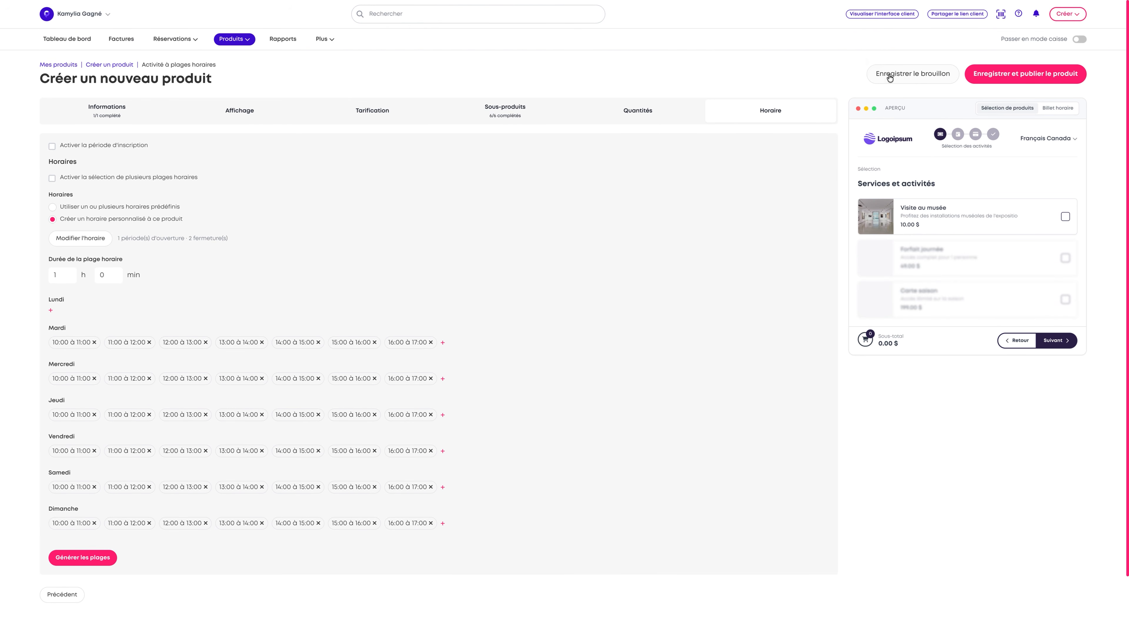
{"action": "left_click", "coordinate": [919, 76]}
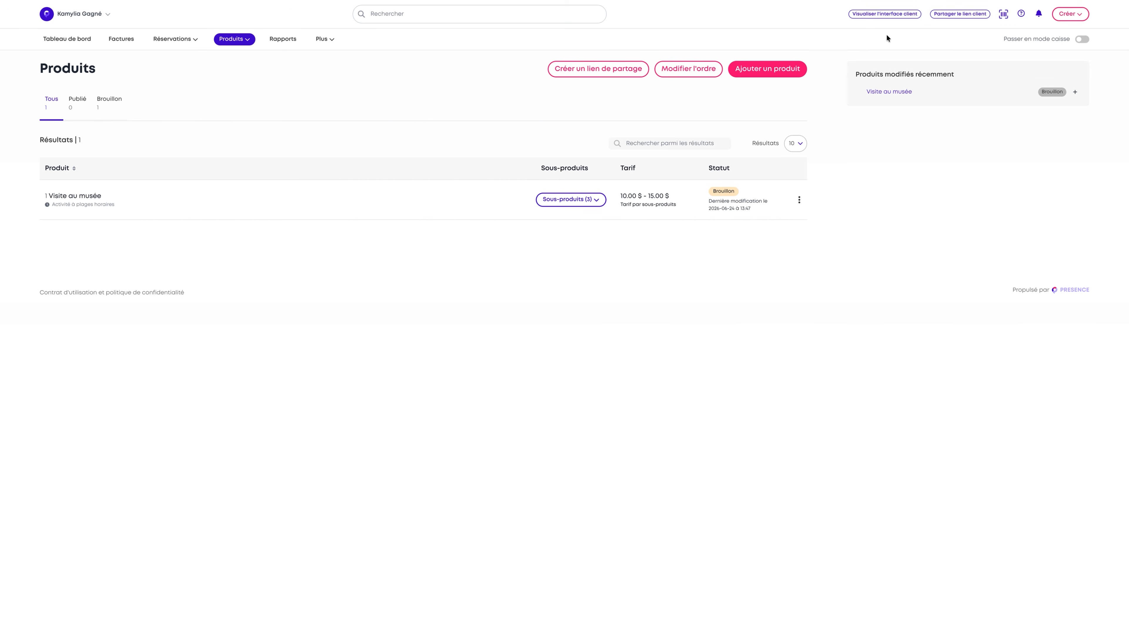
- Open the client interface, begin a reservation and read the detailed description of Visite au musée
{"action": "left_click", "coordinate": [872, 15]}
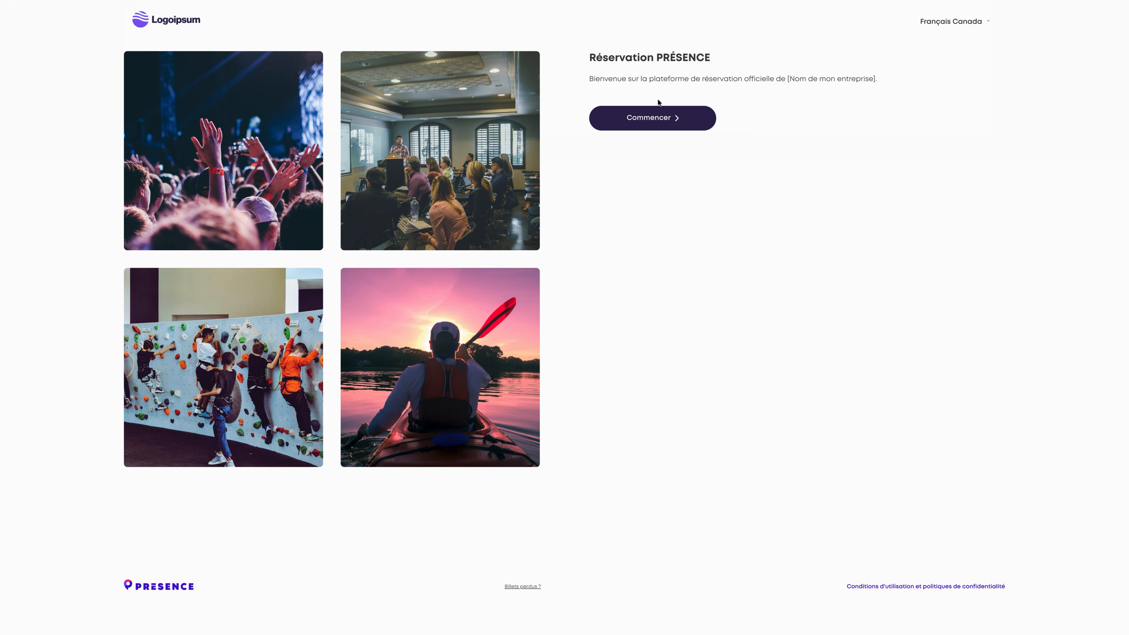
{"action": "left_click", "coordinate": [646, 118]}
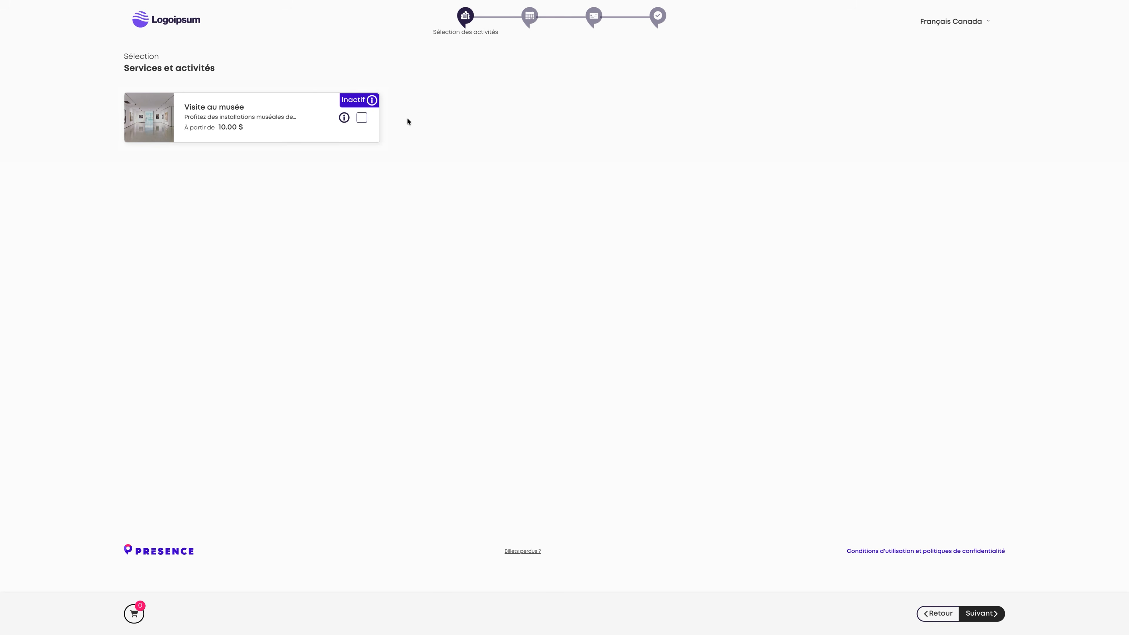
{"action": "mouse_move", "coordinate": [356, 103]}
{"action": "left_click", "coordinate": [345, 119]}
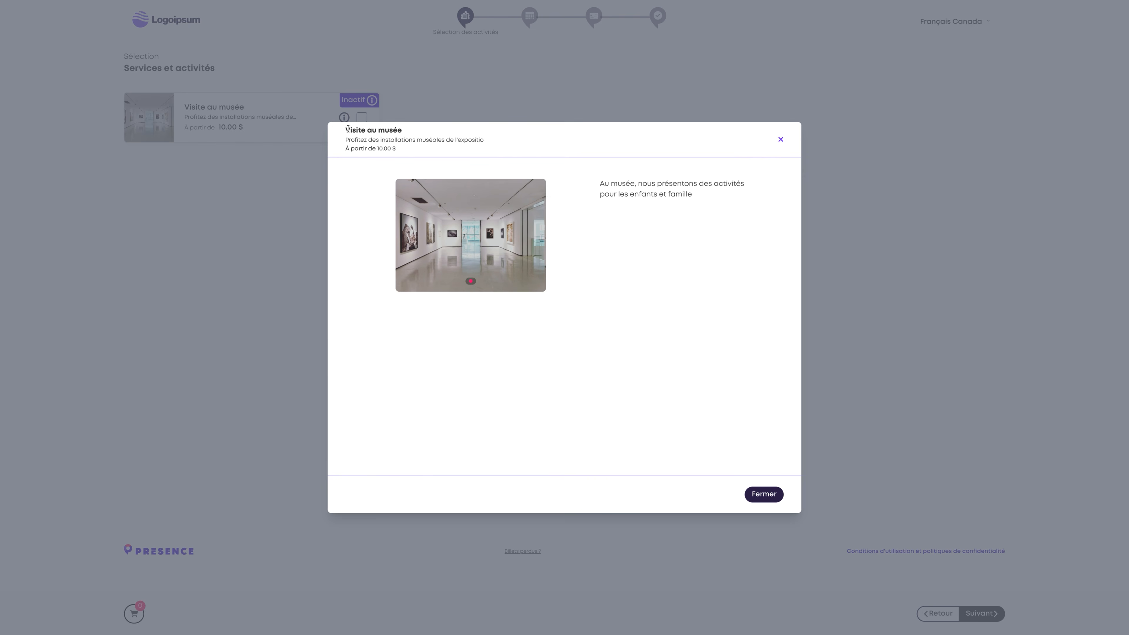
{"action": "left_click_drag", "start_coordinate": [600, 182], "coordinate": [694, 197]}
{"action": "left_click", "coordinate": [763, 495]}
- Select Visite au musée for booking and examine its available dates in the calendar from June to October 2026
{"action": "left_click", "coordinate": [362, 118]}
{"action": "left_click", "coordinate": [993, 613]}
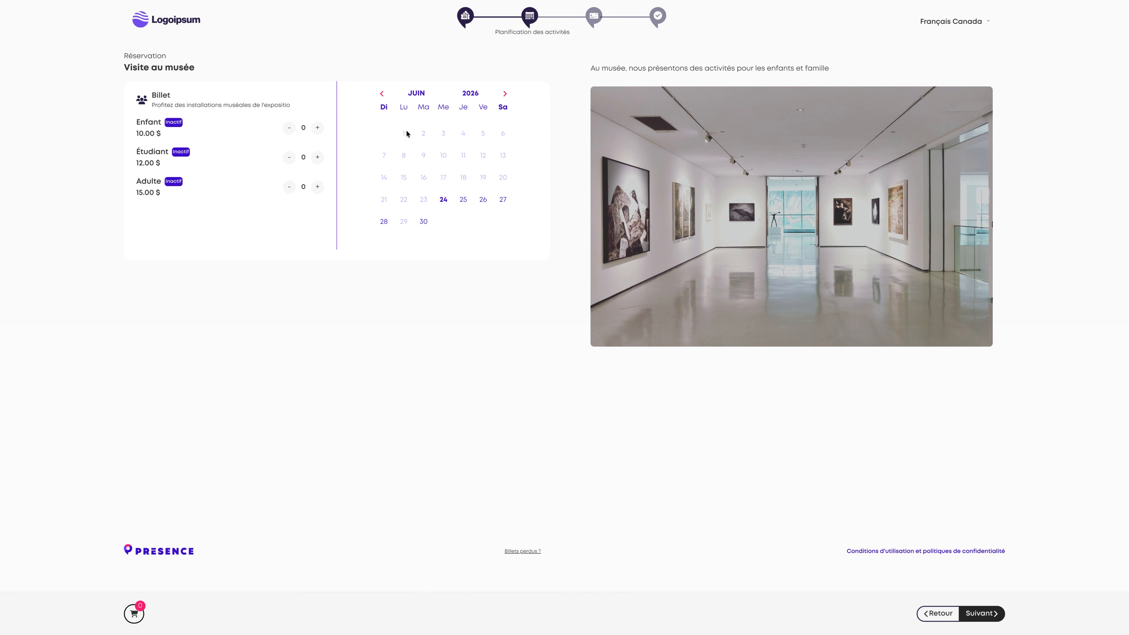
{"action": "left_click", "coordinate": [508, 96]}
{"action": "left_click", "coordinate": [505, 93]}
{"action": "left_click", "coordinate": [505, 93]}
{"action": "left_click", "coordinate": [505, 93]}
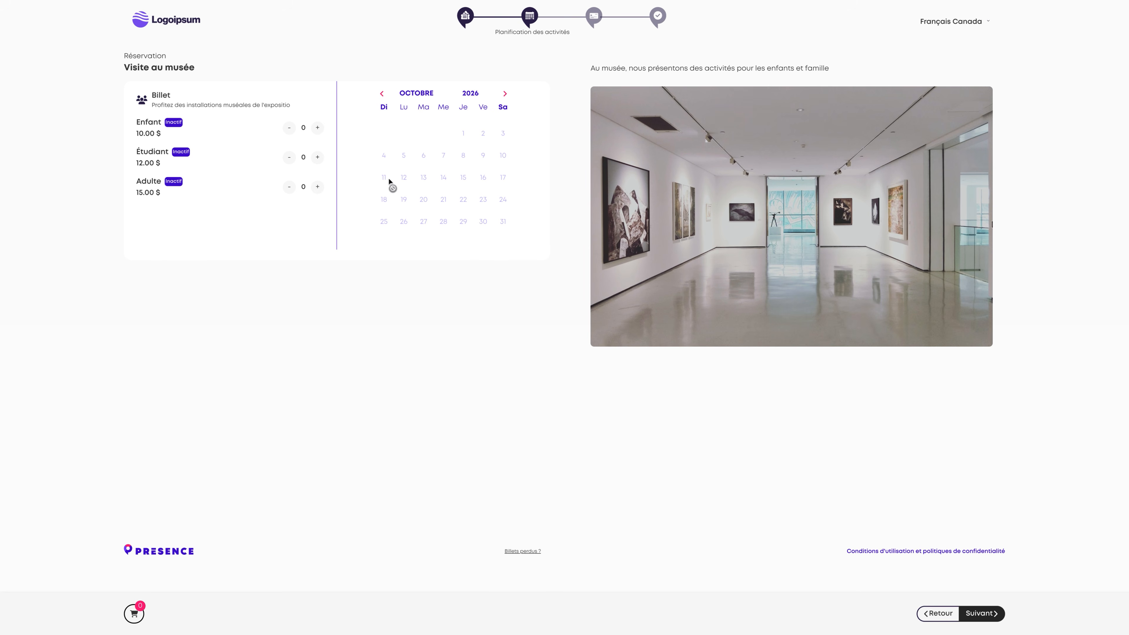
{"action": "left_click", "coordinate": [382, 94]}
{"action": "left_click", "coordinate": [385, 95]}
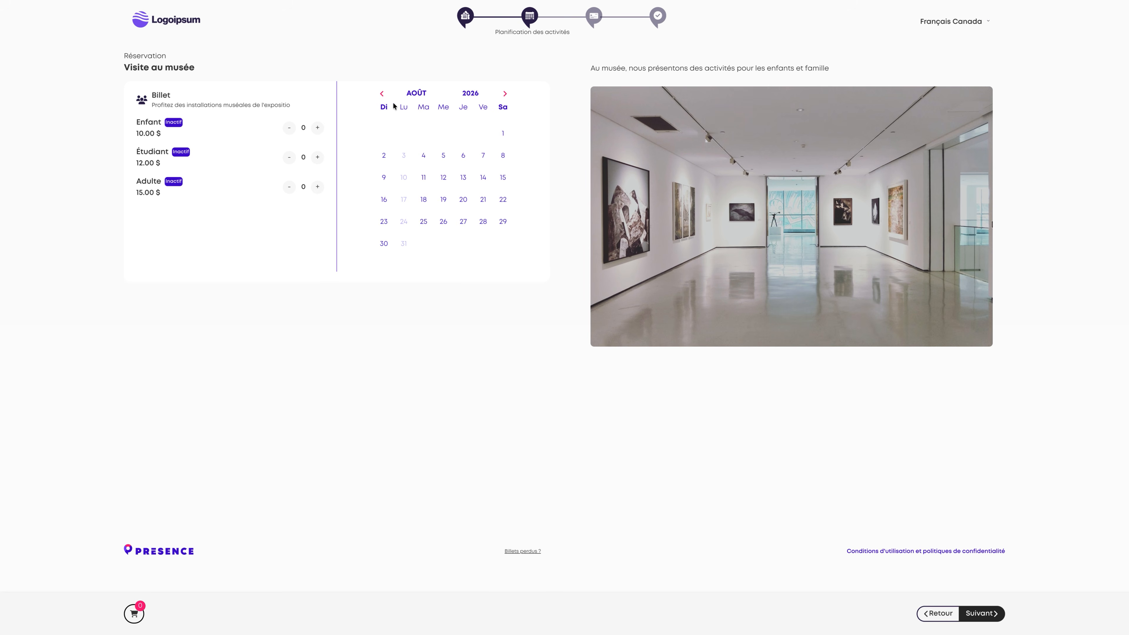
{"action": "left_click", "coordinate": [382, 94]}
{"action": "left_click", "coordinate": [381, 93]}
- Choose one Enfant and one Adulte ticket for 11 July 2026 at 10:00, and continue to the information and payment stage
{"action": "left_click", "coordinate": [318, 128]}
{"action": "left_click", "coordinate": [317, 187]}
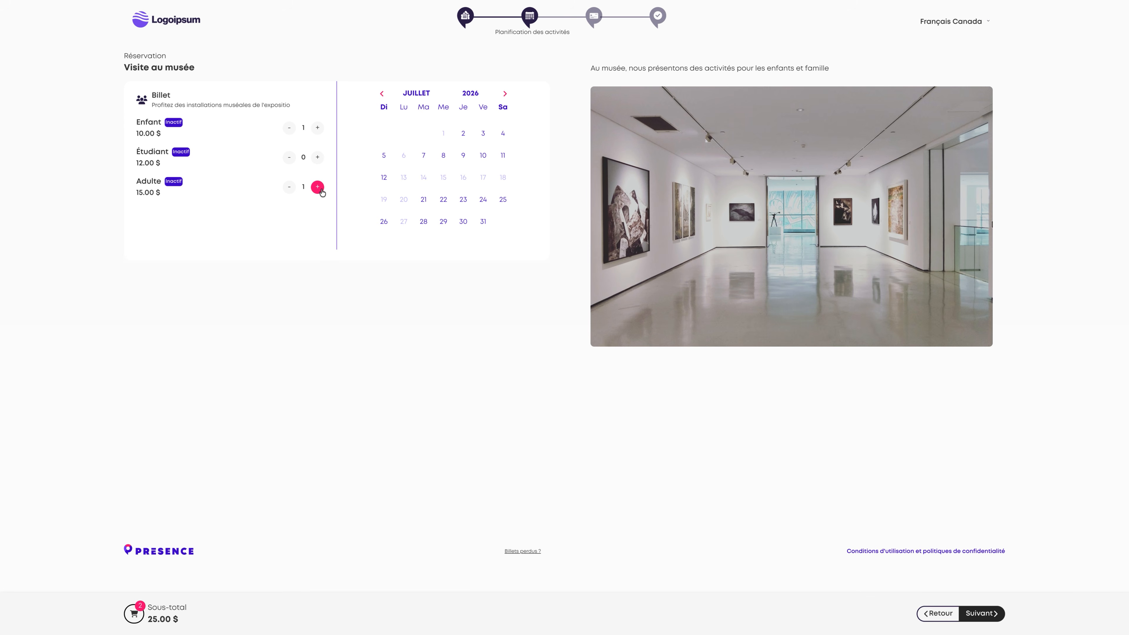
{"action": "left_click", "coordinate": [502, 158]}
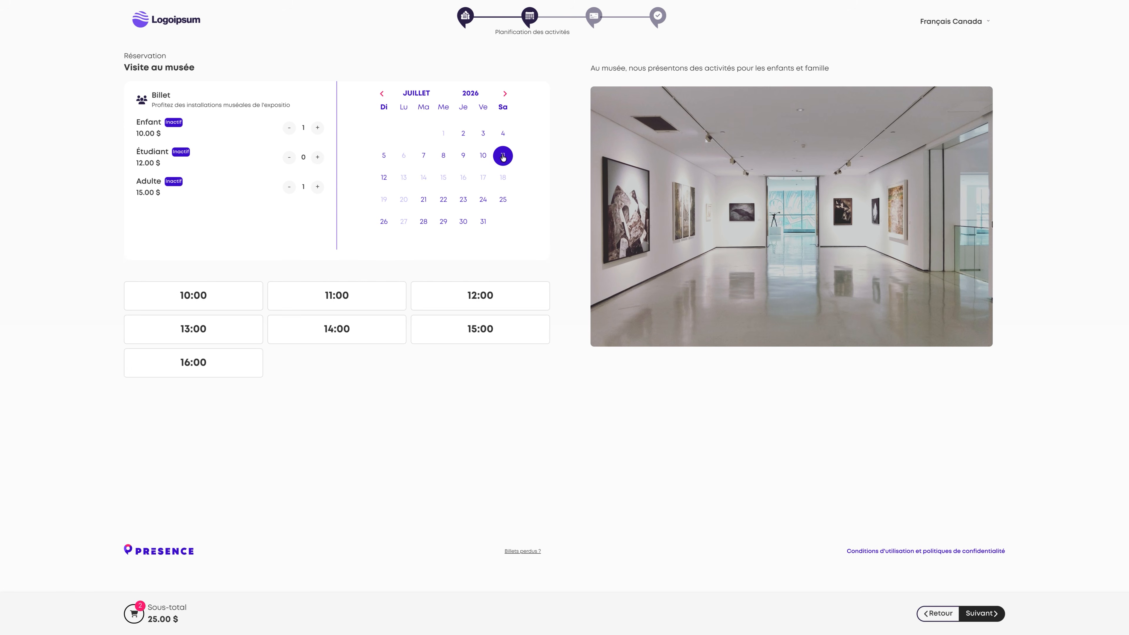
{"action": "left_click", "coordinate": [196, 293]}
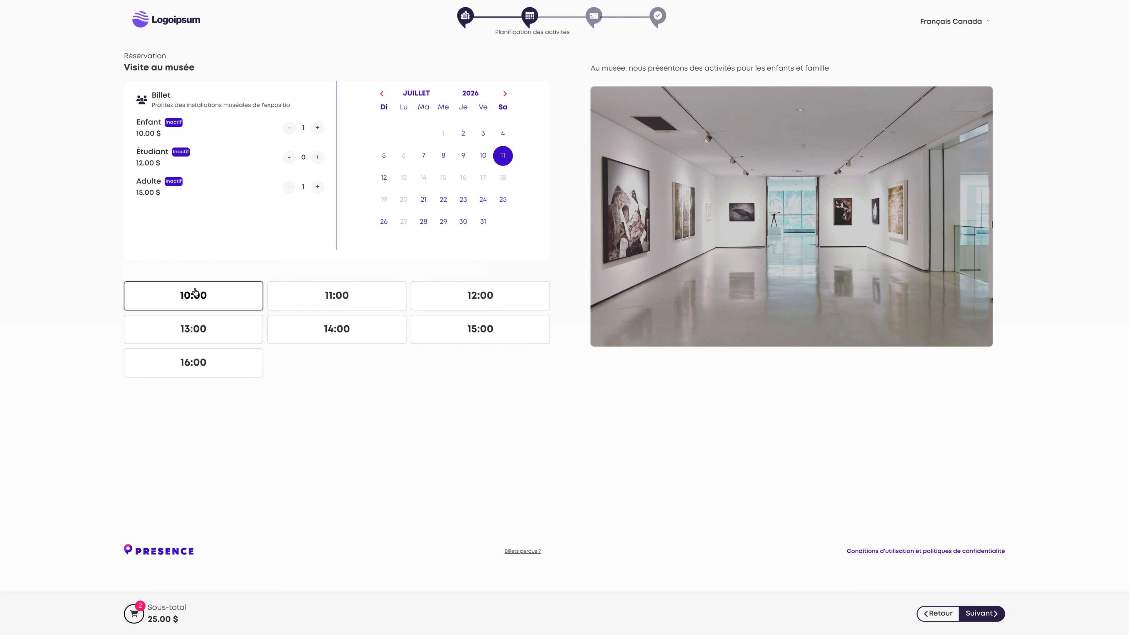
{"action": "left_click", "coordinate": [981, 613]}
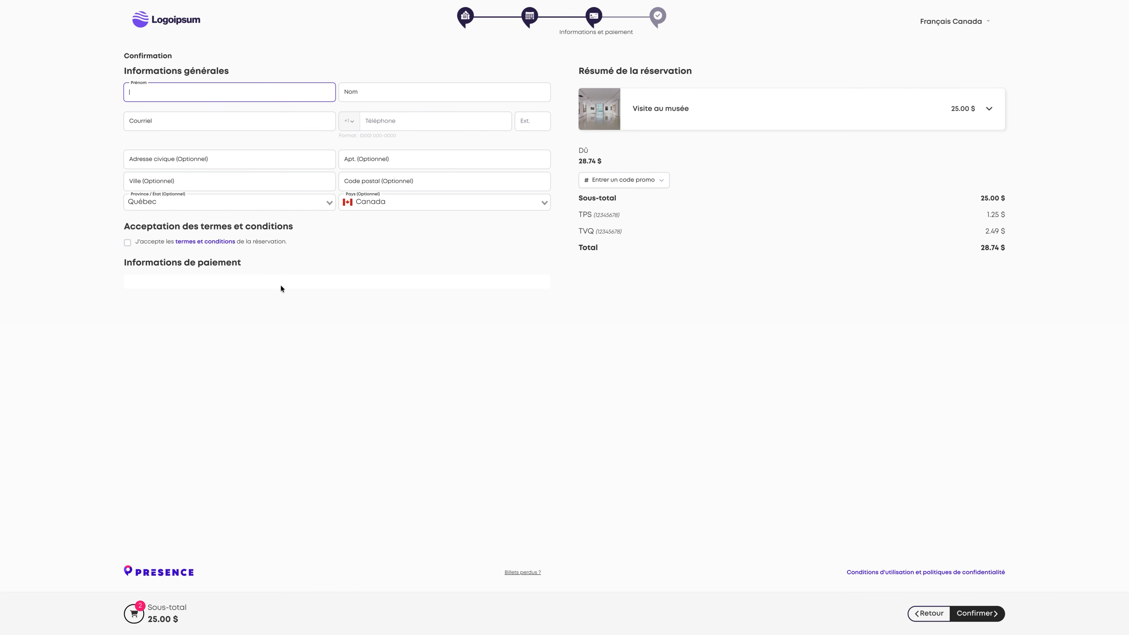
- Accept the reservation's terms and conditions, and open the promo code entry while checking the price summary
{"action": "left_click", "coordinate": [263, 240]}
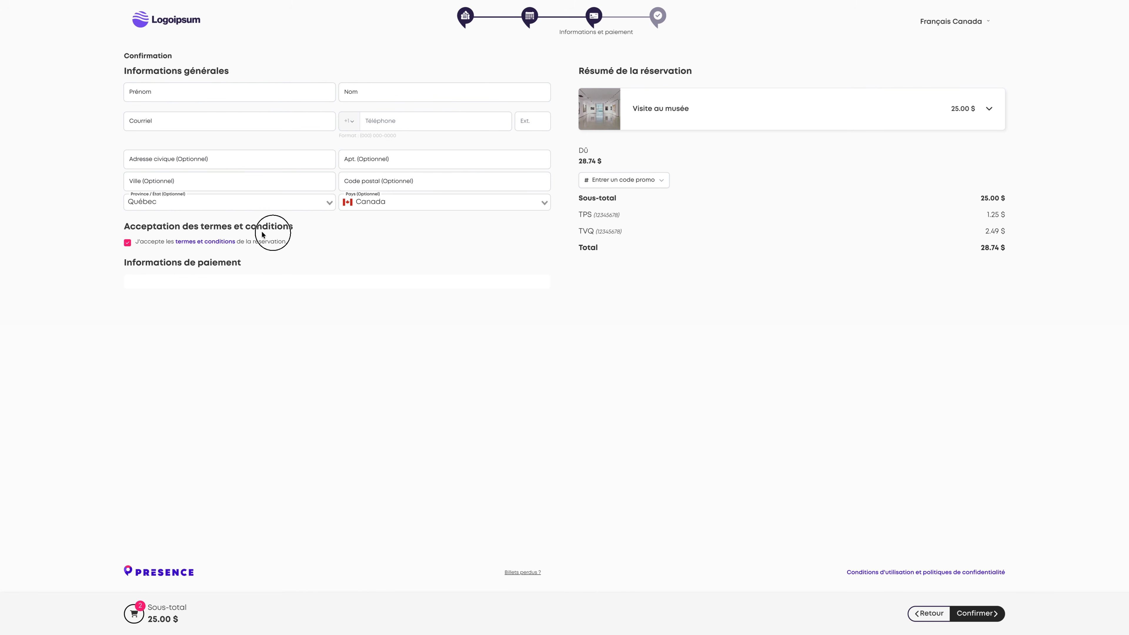
{"action": "left_click", "coordinate": [661, 180]}
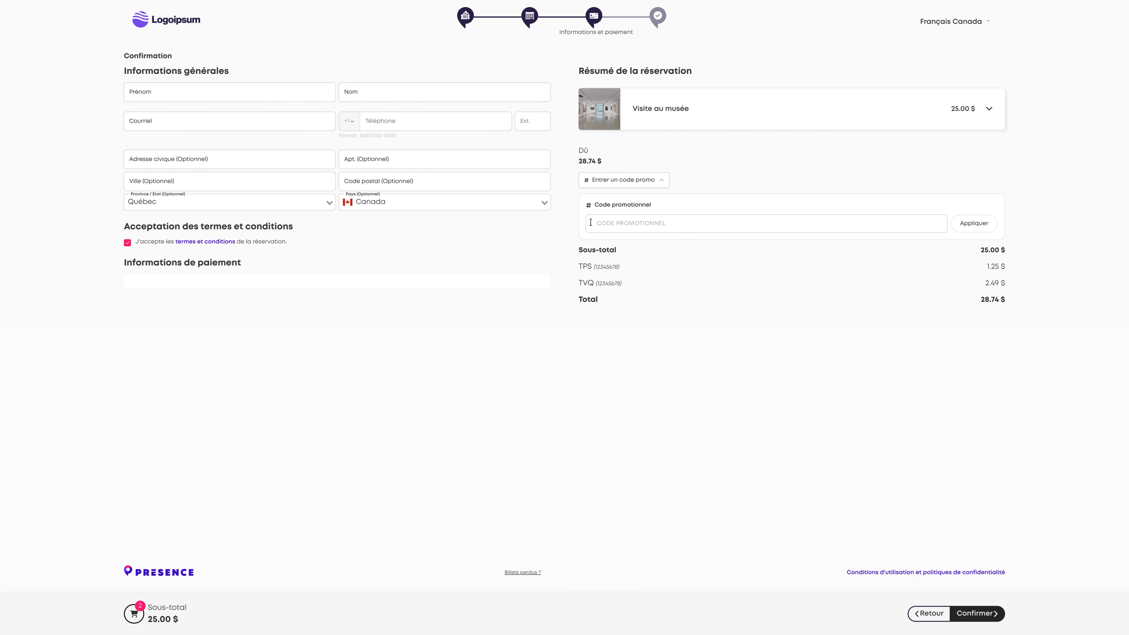
{"action": "left_click_drag", "start_coordinate": [981, 250], "coordinate": [1004, 253]}
{"action": "left_click", "coordinate": [966, 289]}
{"action": "mouse_move", "coordinate": [980, 619]}
- Return to the Produits page, open the draft product Visite au musée, and save and publish it
{"action": "mouse_move", "coordinate": [0, 422]}
{"action": "scroll", "coordinate": [61, 547], "scroll_direction": "down", "scroll_amount": 2}
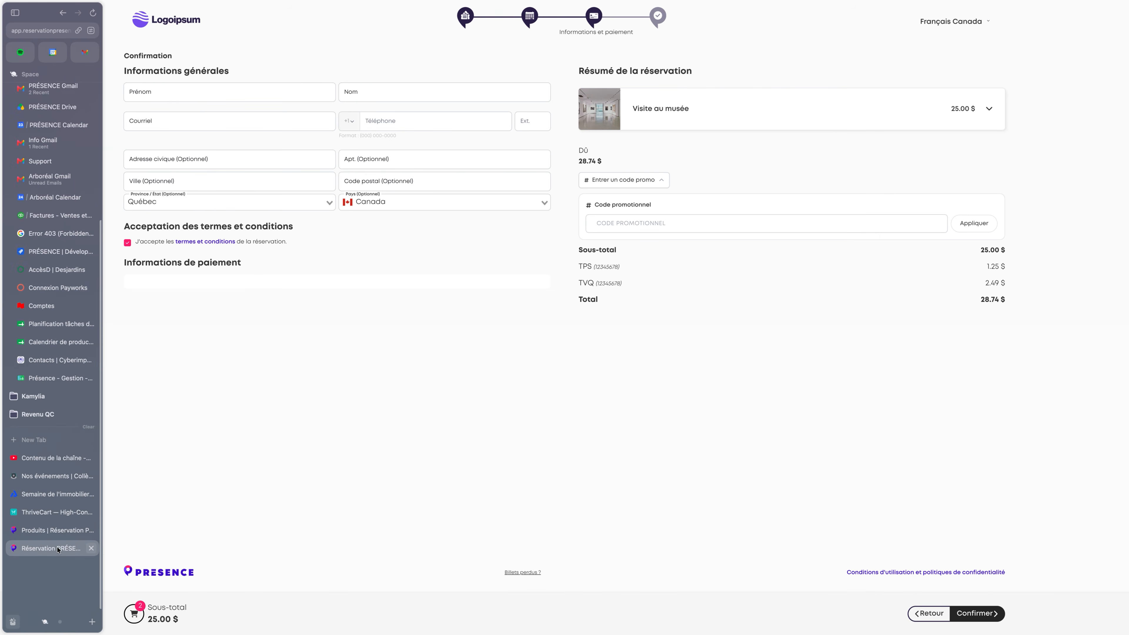
{"action": "left_click", "coordinate": [53, 532]}
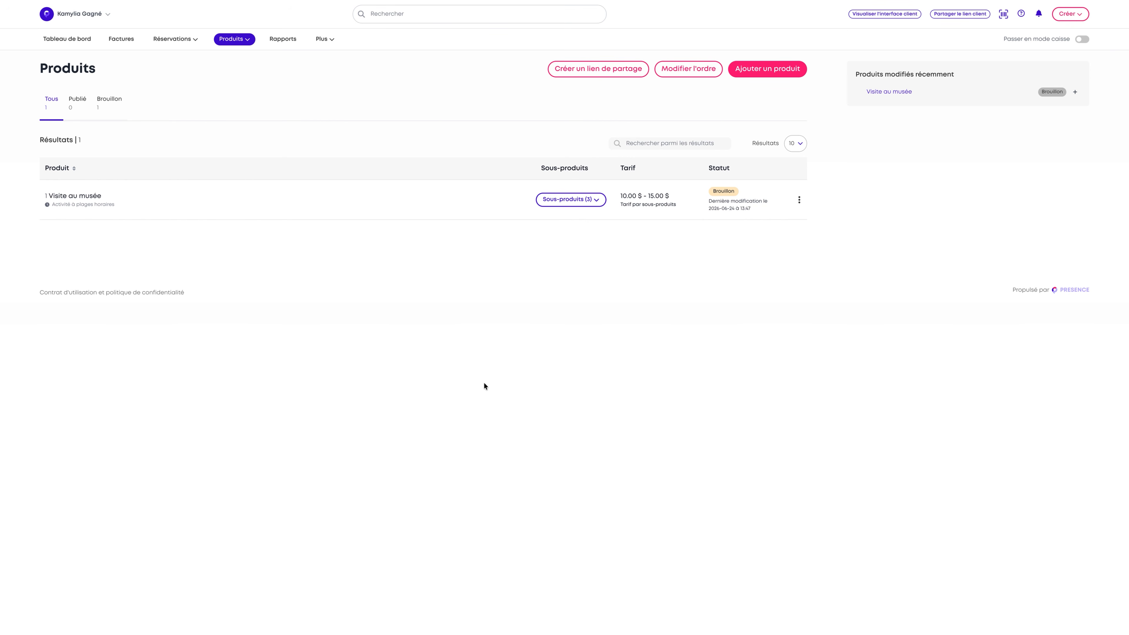
{"action": "left_click", "coordinate": [439, 199]}
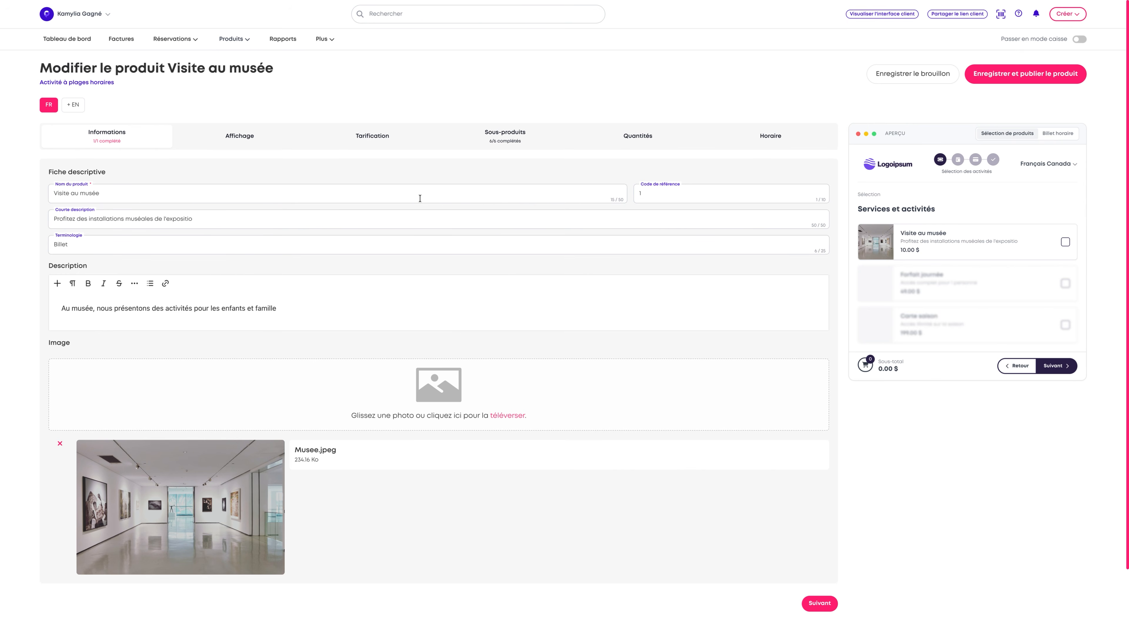
{"action": "left_click", "coordinate": [1021, 76]}
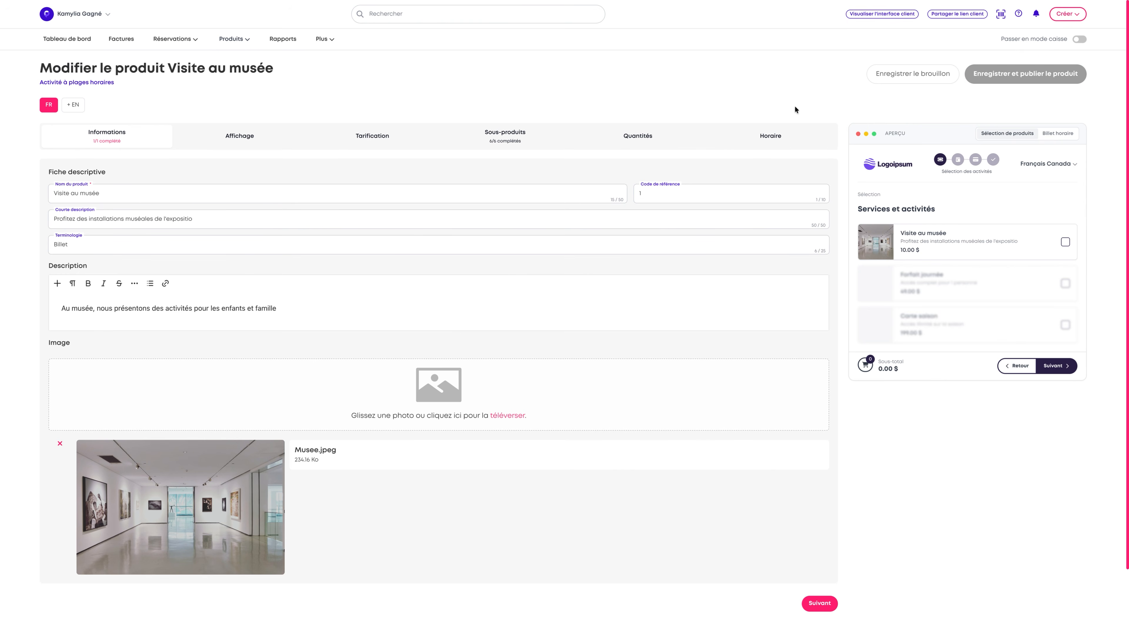